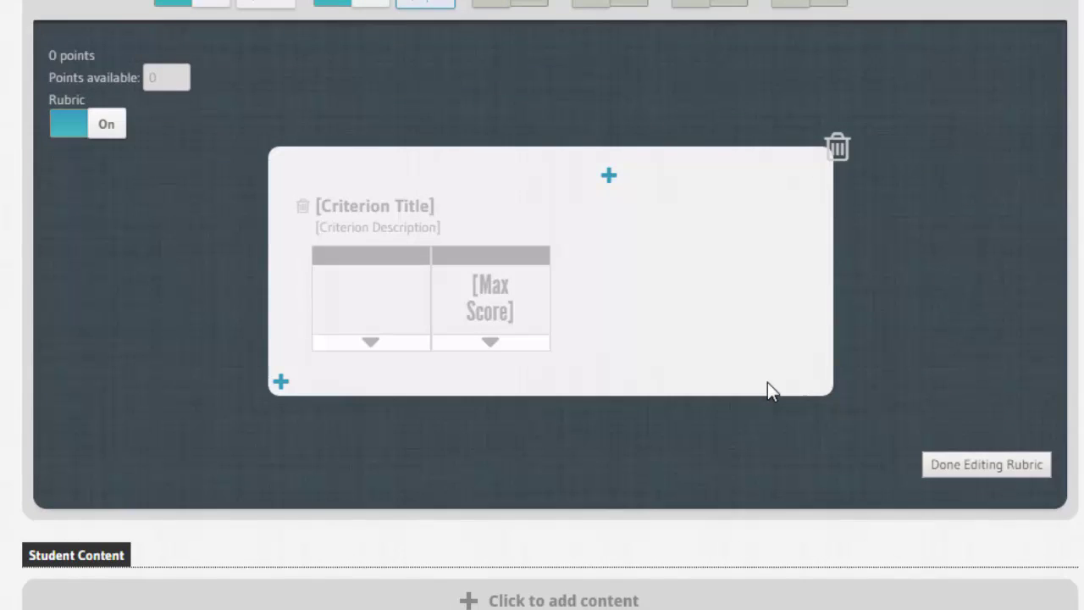
# Add two more level columns to the rubric and a second criterion below the first.
pyautogui.click(641, 206)
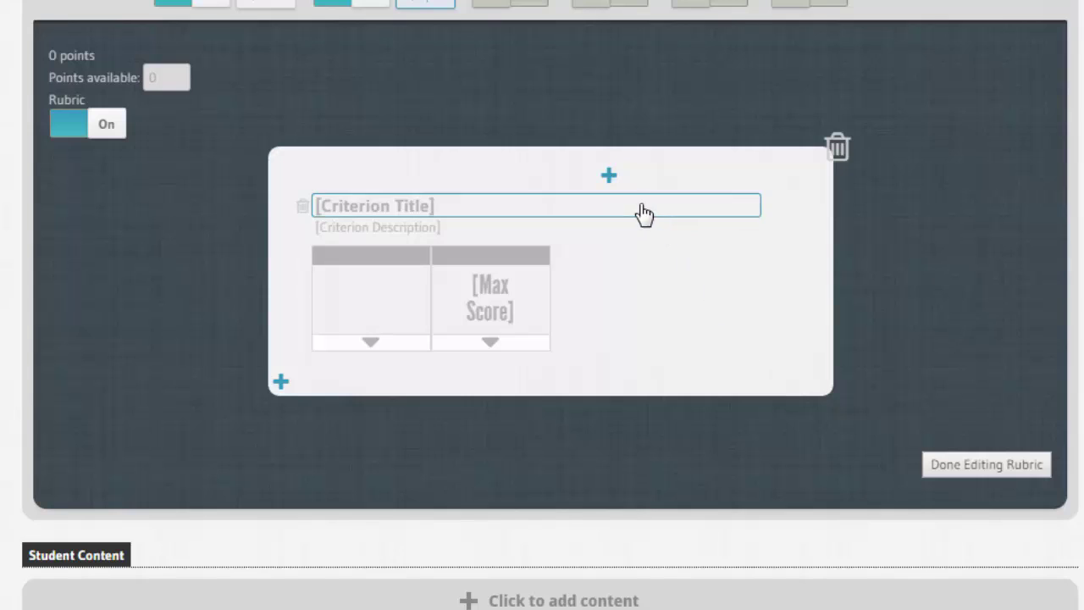
pyautogui.click(610, 176)
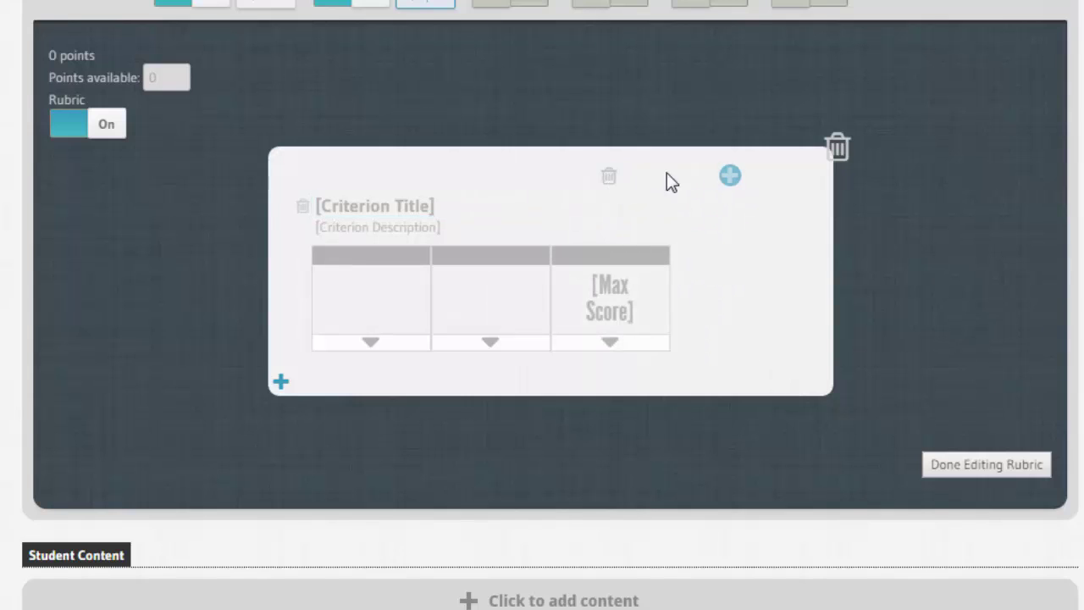
pyautogui.click(729, 176)
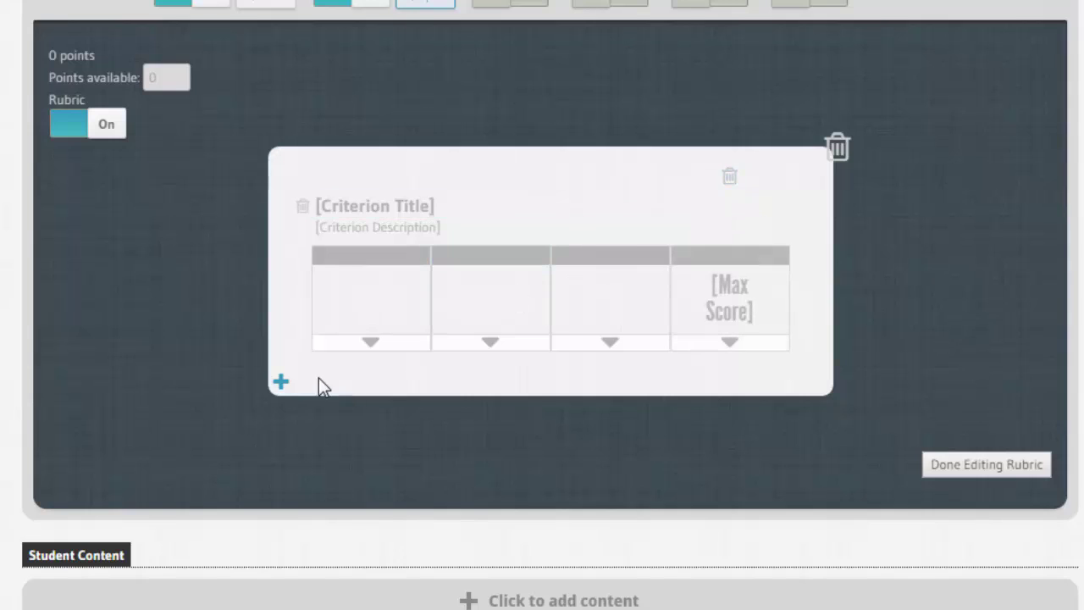
pyautogui.click(281, 383)
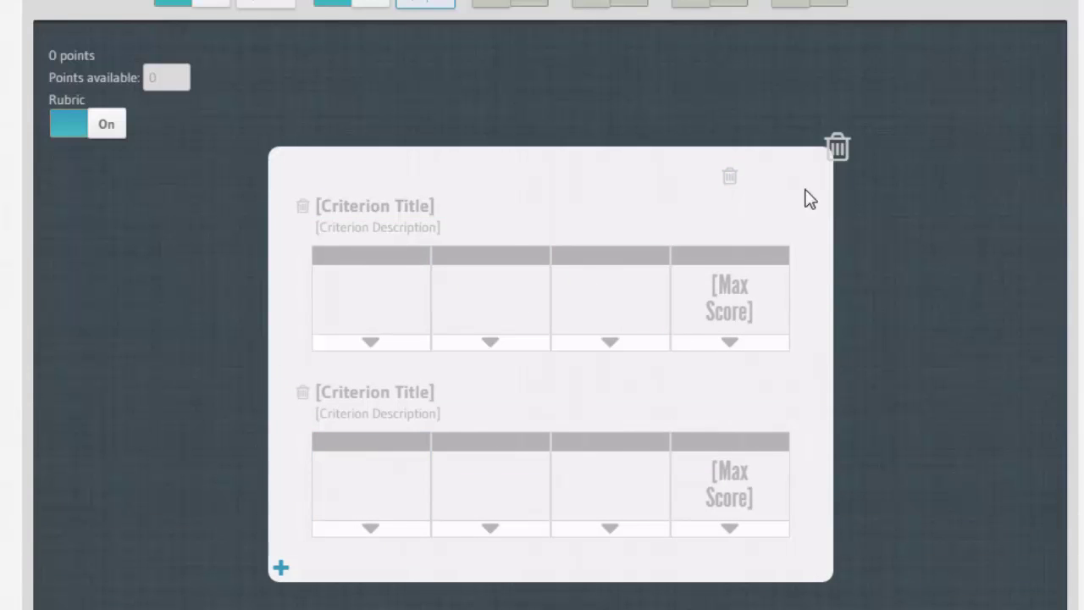
# Delete the last level column from the rubric and confirm the deletion.
pyautogui.click(730, 180)
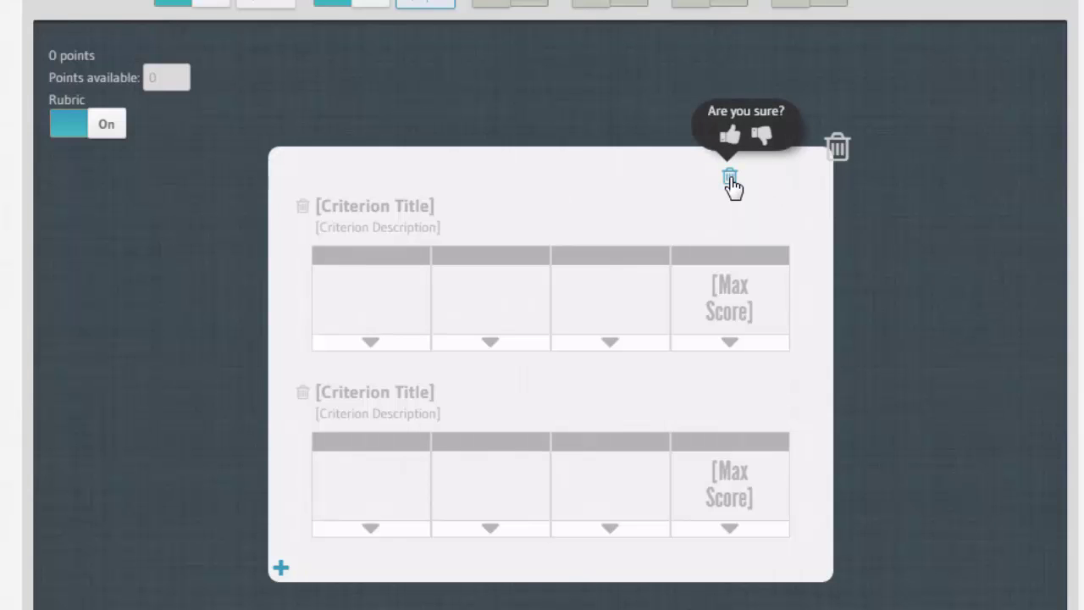
pyautogui.click(732, 137)
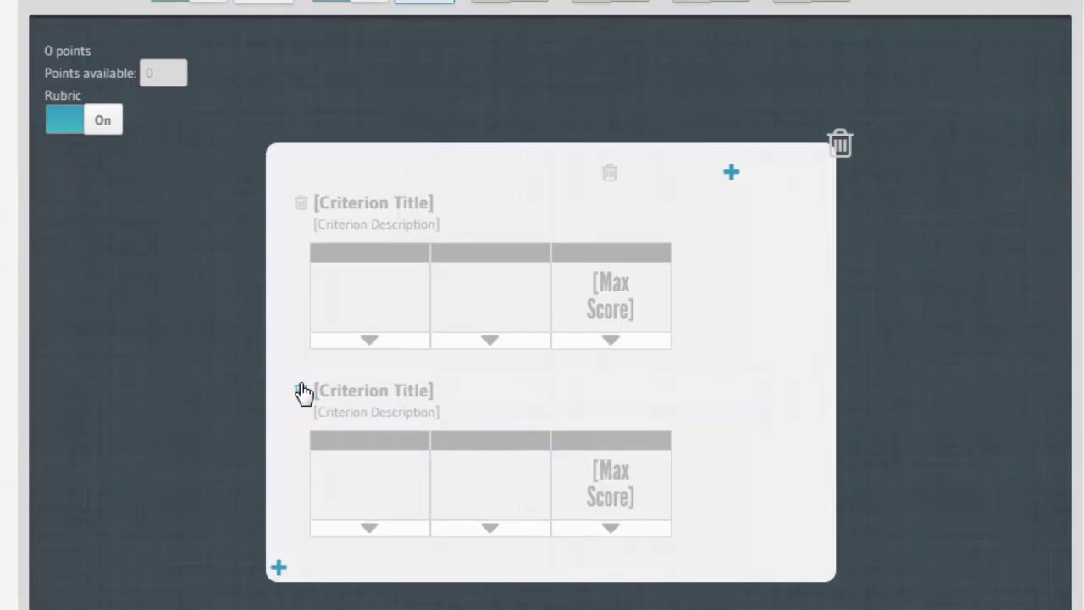
# Title the first criterion "Grammar and Spelling".
pyautogui.click(385, 116)
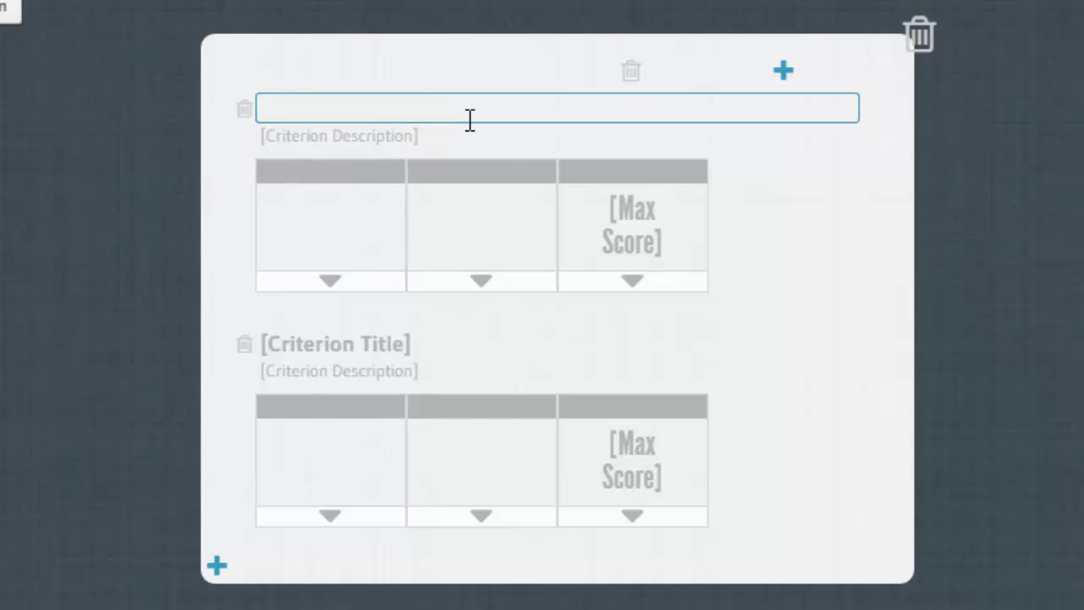
pyautogui.write('Grammar ')
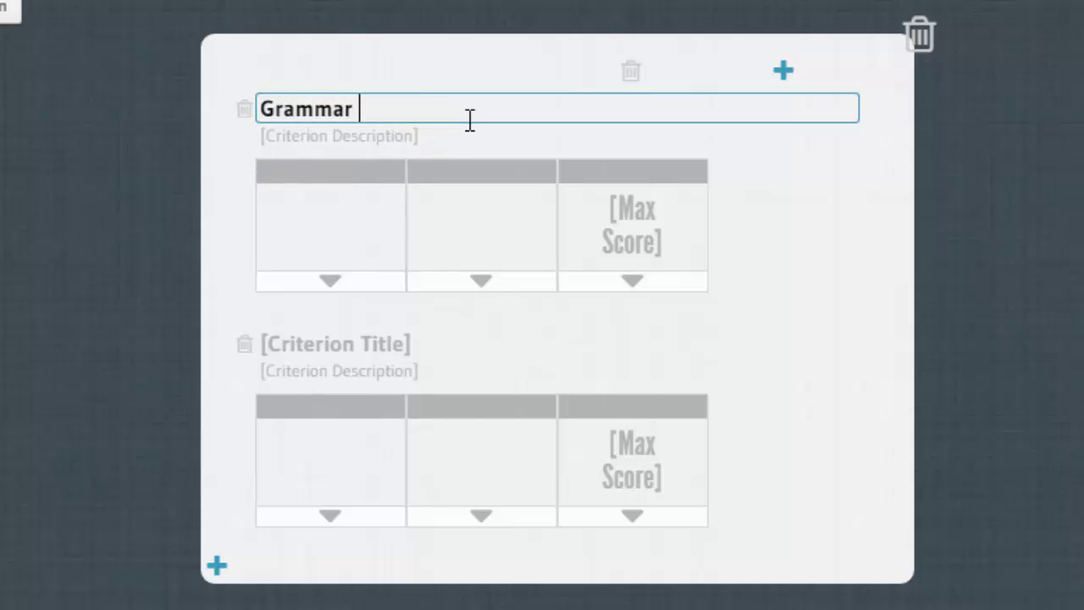
pyautogui.write('and Spelling')
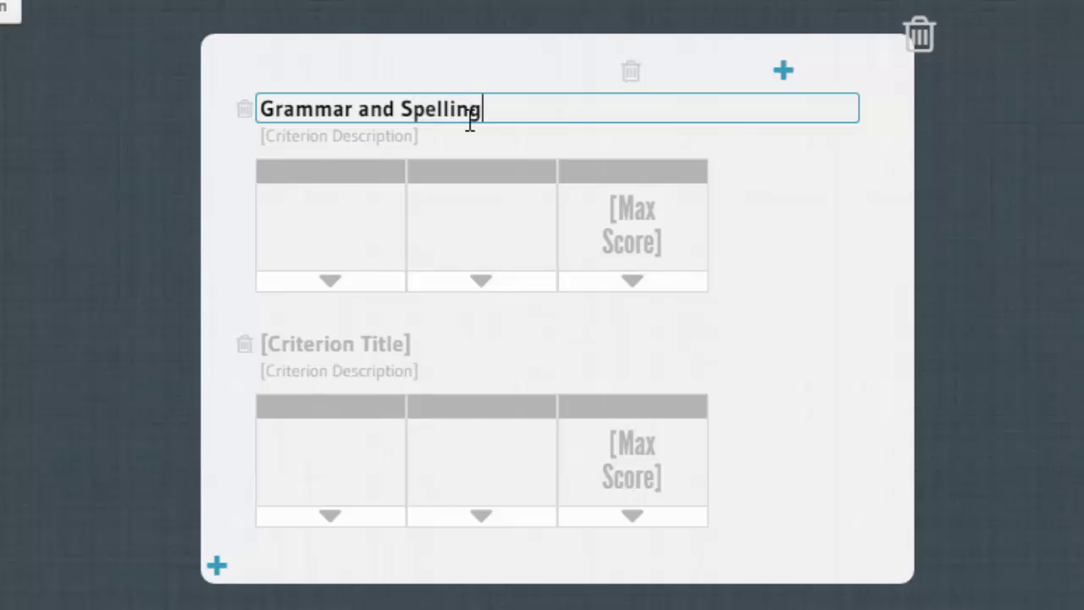
# Title the second criterion "Ideas and Content" and enter "More description here" as its description.
pyautogui.click(322, 354)
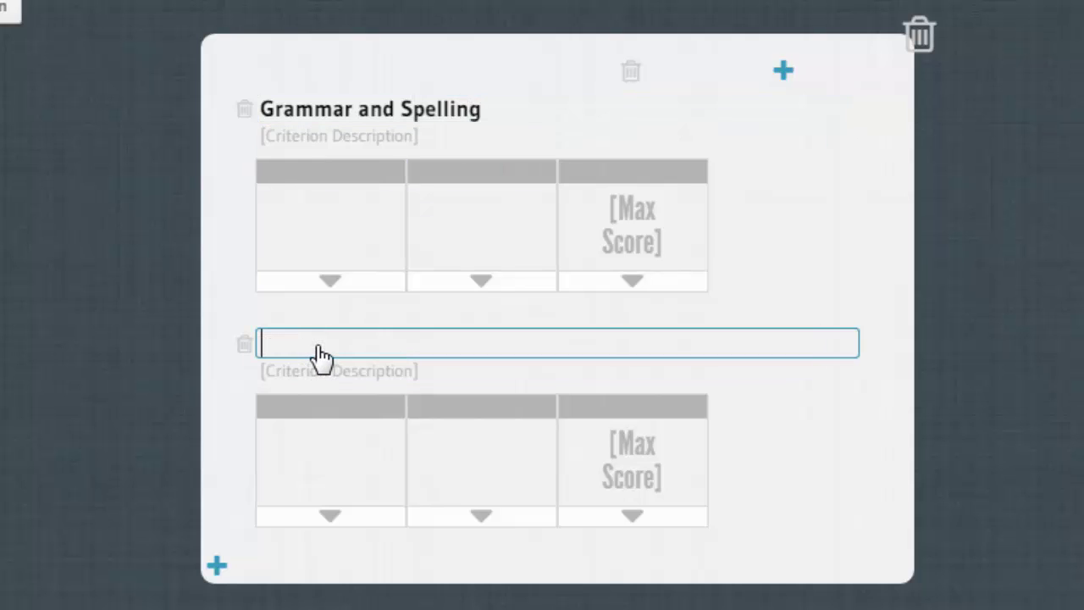
pyautogui.write('Ideas and COnten')
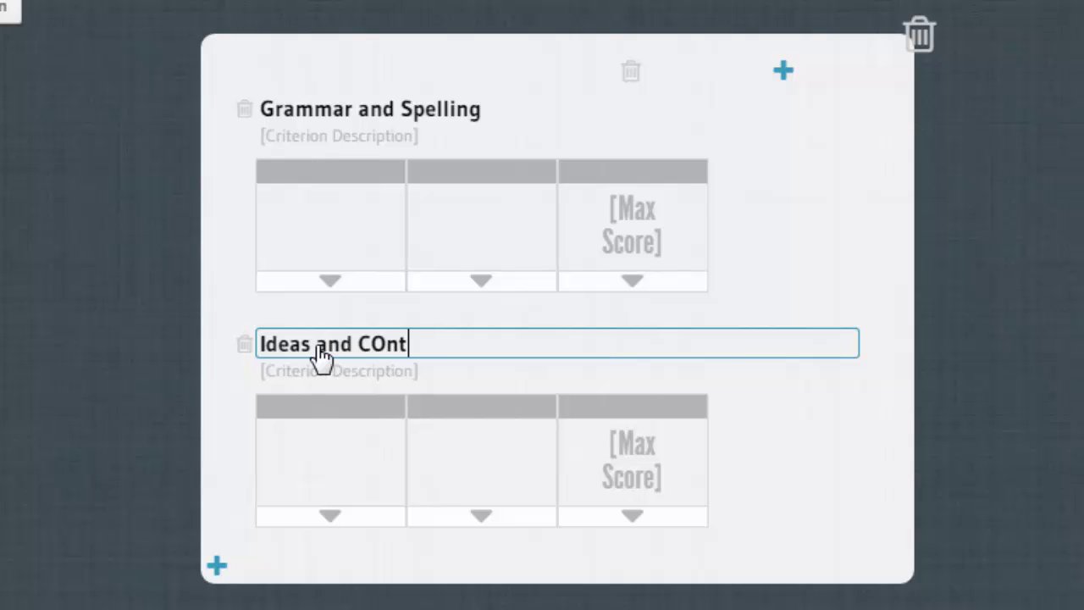
pyautogui.press('BackSpace')
pyautogui.press('BackSpace')
pyautogui.press('BackSpace')
pyautogui.press('BackSpace')
pyautogui.press('BackSpace')
pyautogui.write('ontent')
pyautogui.click(311, 373)
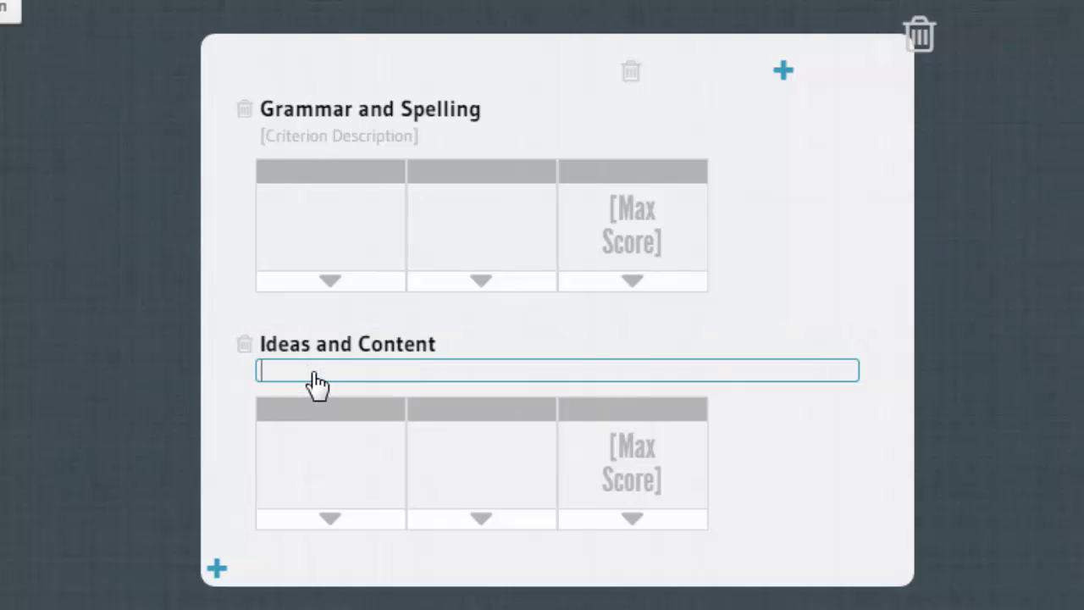
pyautogui.write('More description')
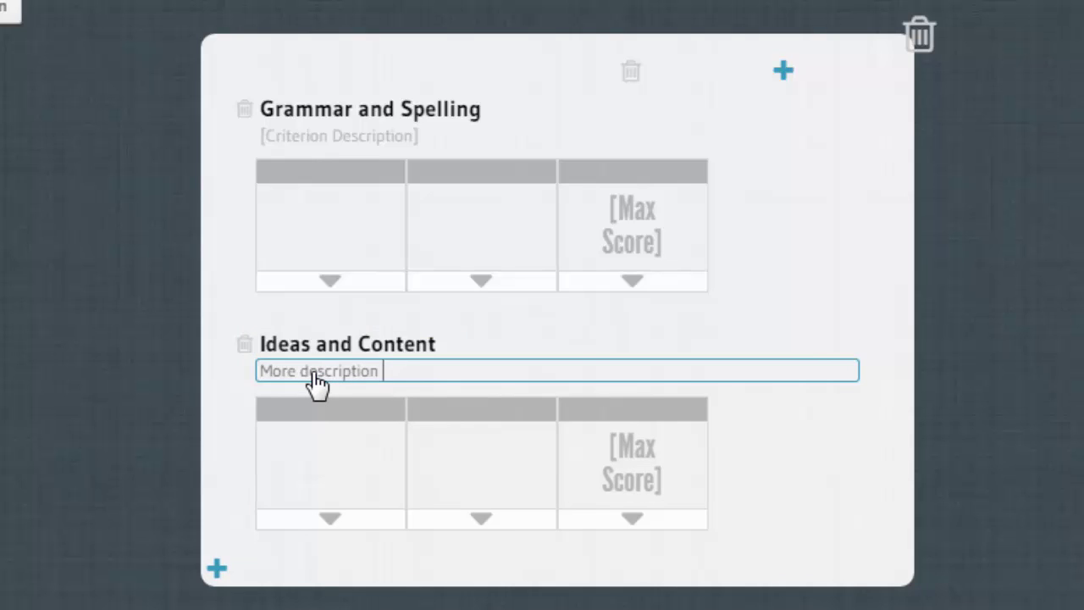
pyautogui.write(' here')
# Name the three rubric levels Minimal, Adequate and Great in the Grammar and Spelling criterion.
pyautogui.click(350, 180)
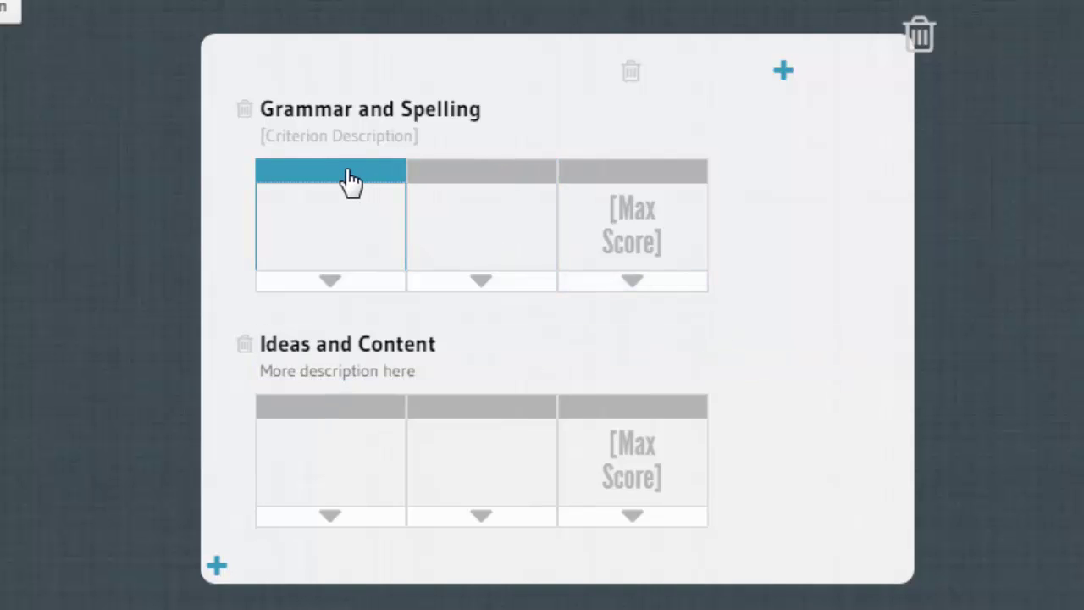
pyautogui.write('Minimal')
pyautogui.click(451, 178)
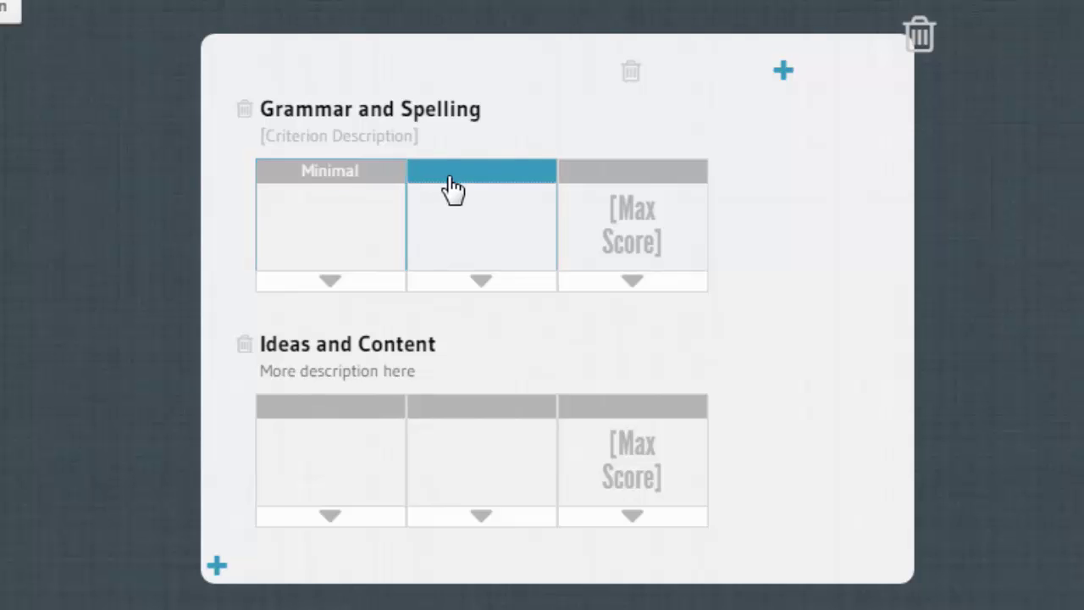
pyautogui.write('Ade')
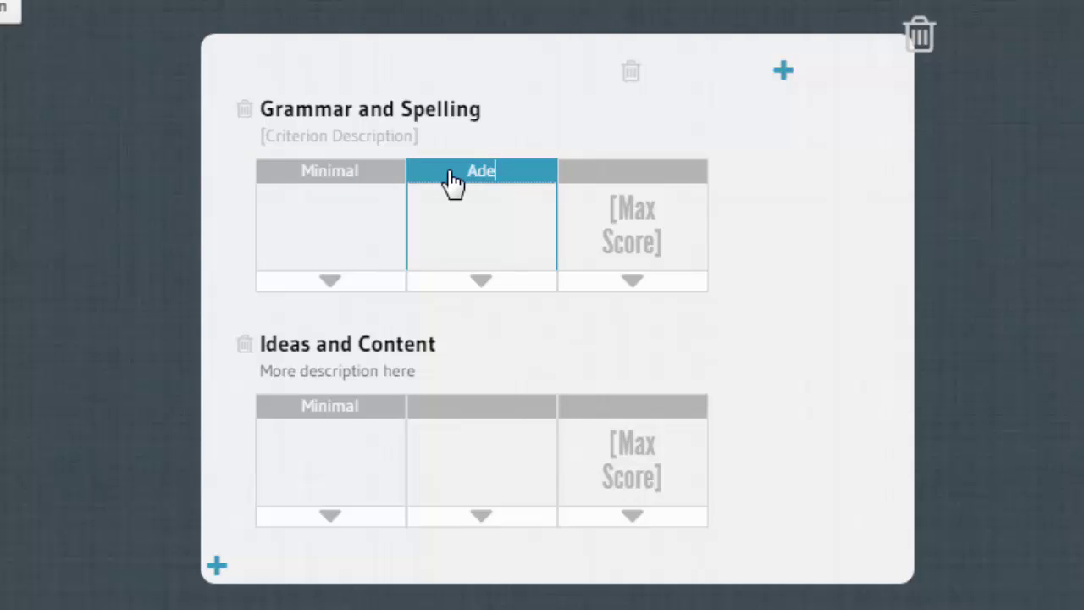
pyautogui.write('quate')
pyautogui.click(603, 179)
pyautogui.write('Great')
pyautogui.click(800, 200)
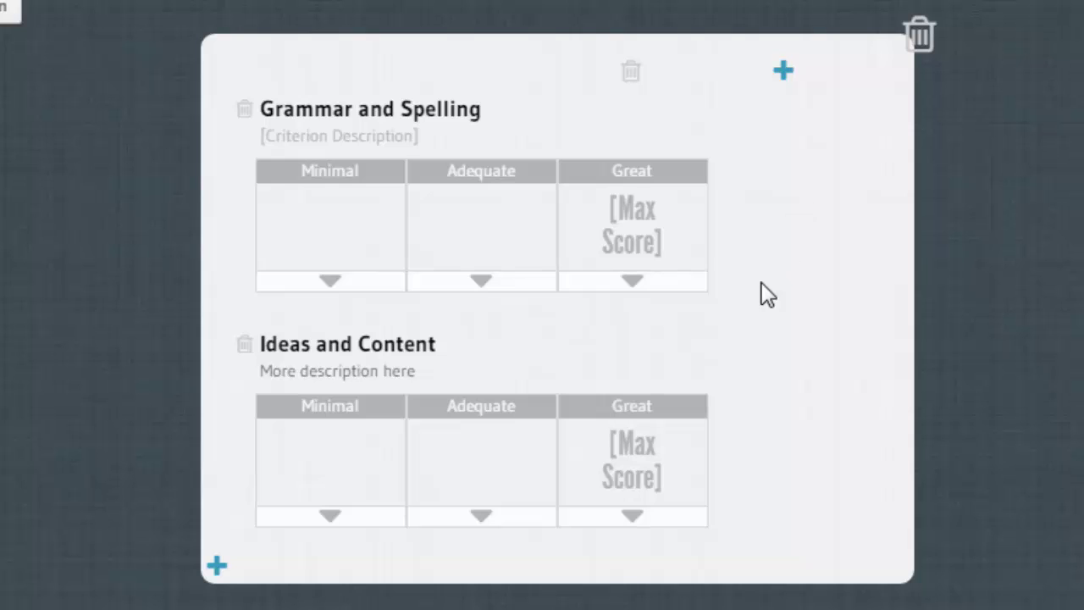
# Add the level descriptors "First thing" and "Second thing" to the Minimal level of Grammar and Spelling.
pyautogui.click(351, 288)
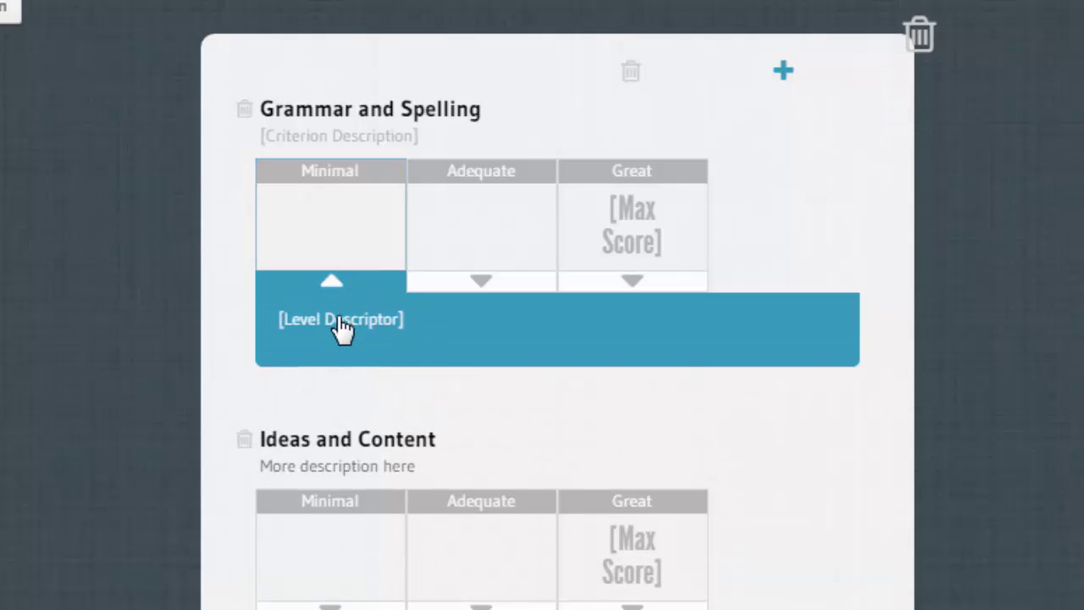
pyautogui.click(339, 332)
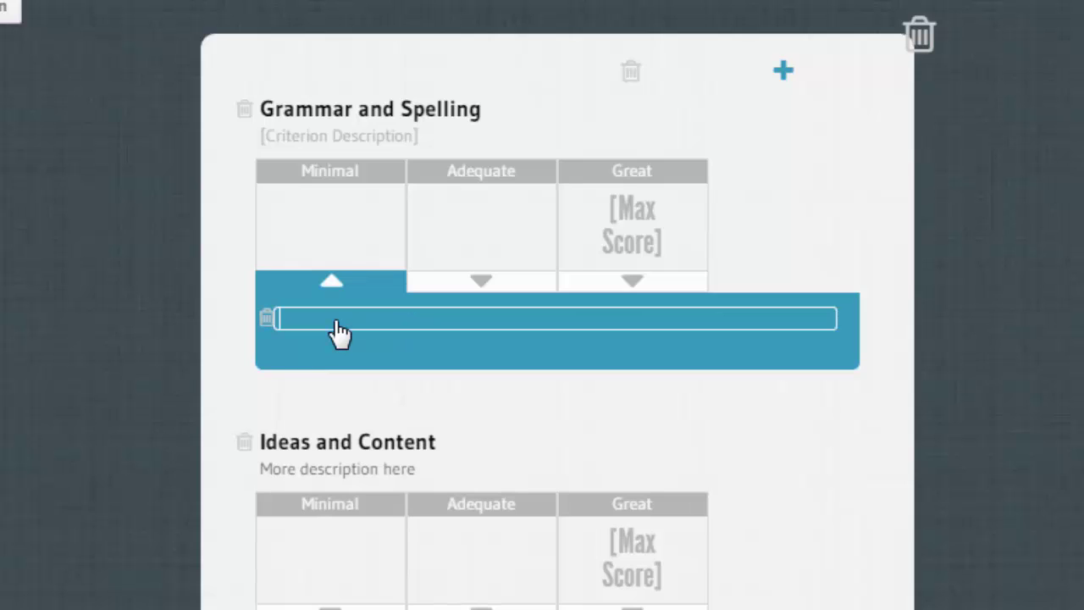
pyautogui.write('First thing')
pyautogui.press('Return')
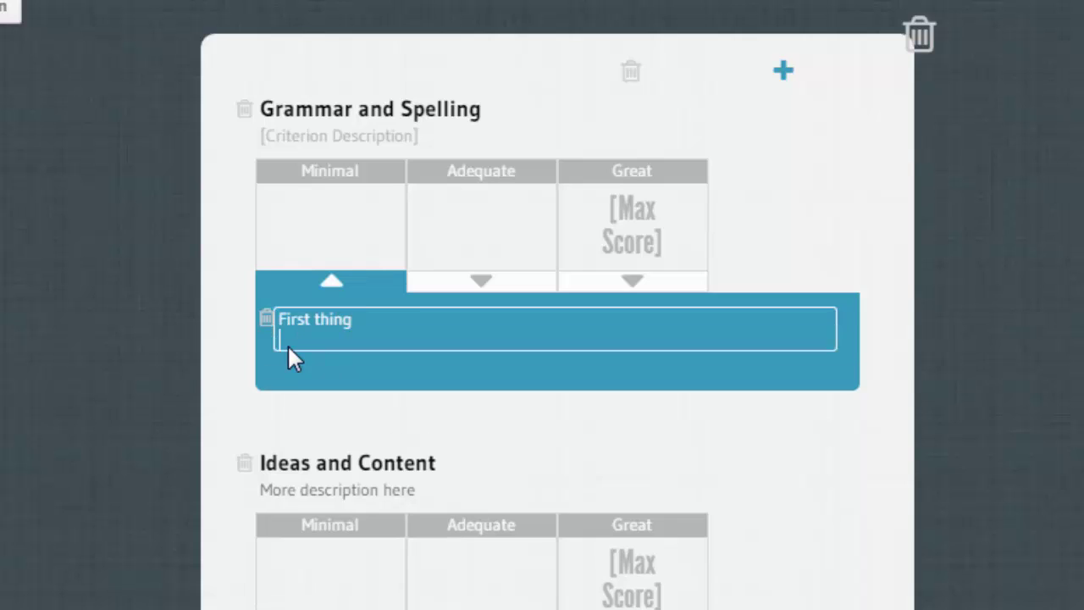
pyautogui.click(288, 365)
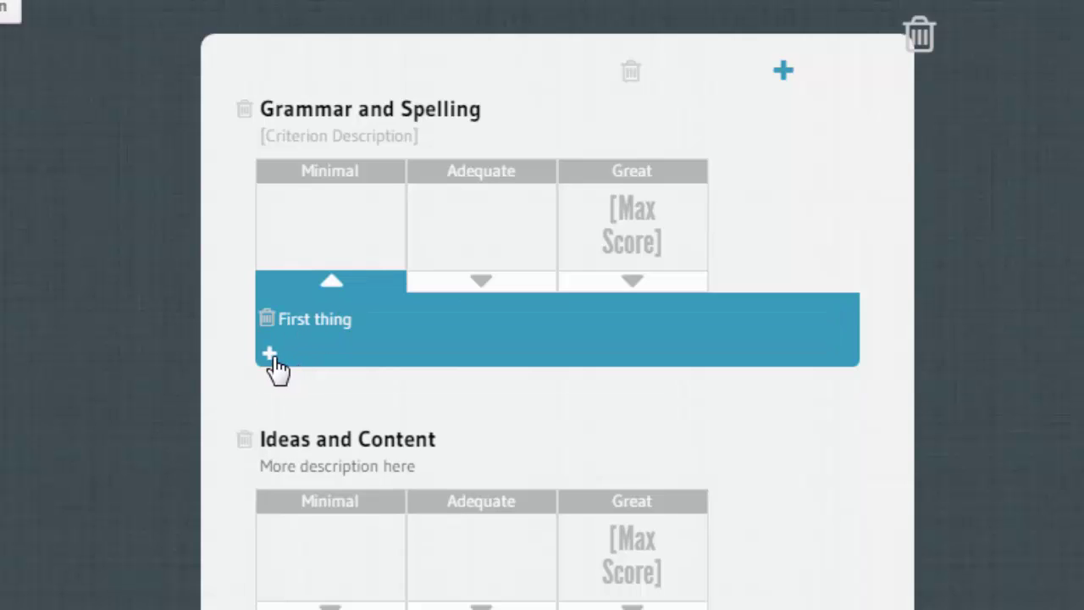
pyautogui.click(271, 355)
pyautogui.click(301, 360)
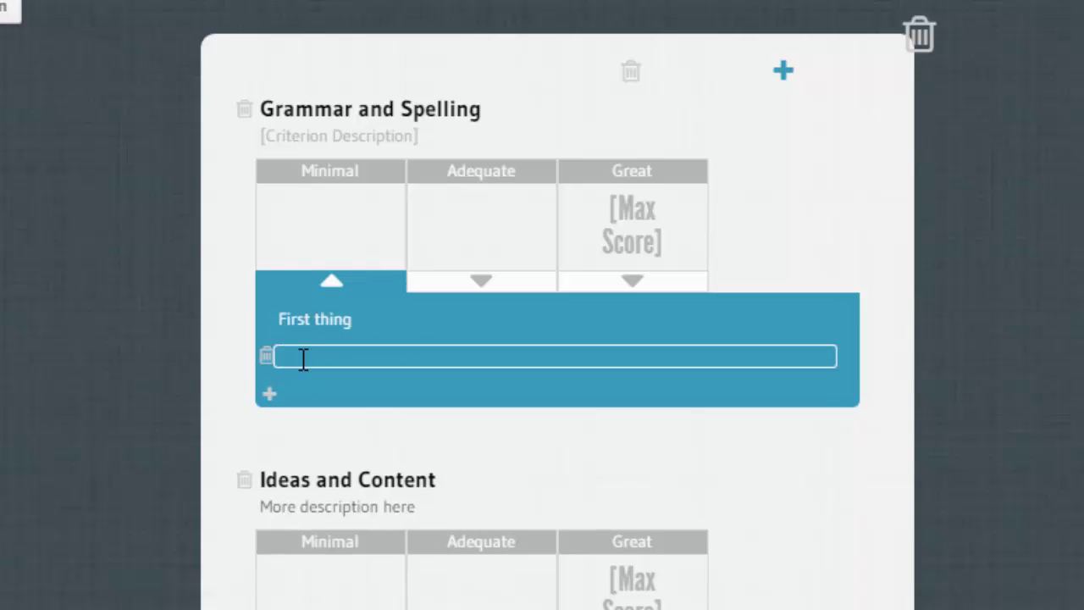
pyautogui.write('Second thin')
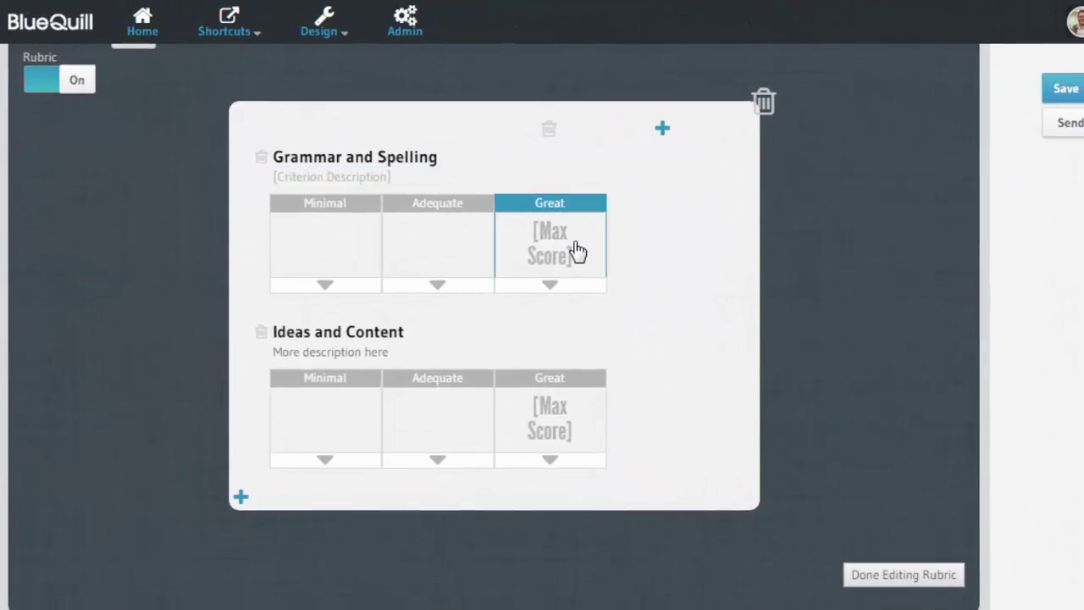
# Set the maximum score to 10 for Grammar and Spelling and 15 for Ideas and Content.
pyautogui.click(499, 222)
pyautogui.write('10')
pyautogui.click(603, 457)
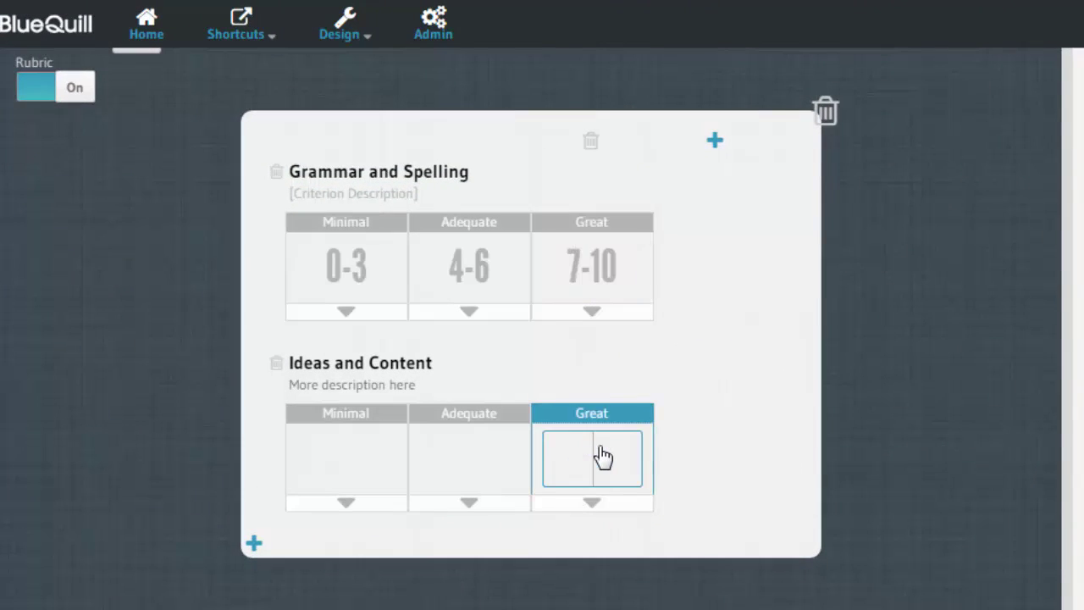
pyautogui.write('15')
pyautogui.press('Return')
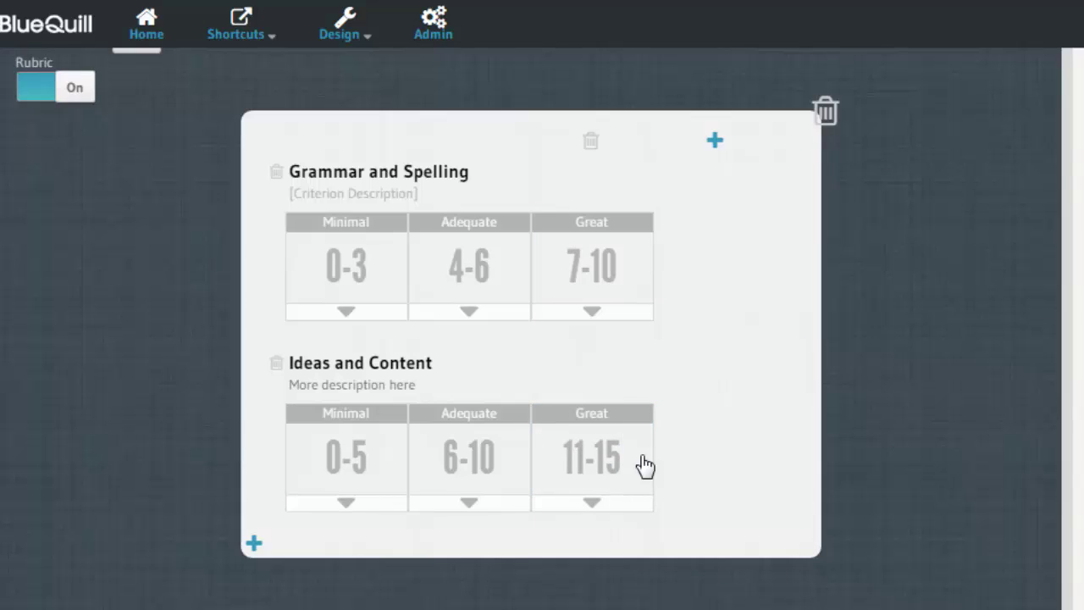
# Adjust the Grammar and Spelling score ranges to 0-4 for Minimal and 5-9 for Adequate.
pyautogui.moveTo(465, 286)
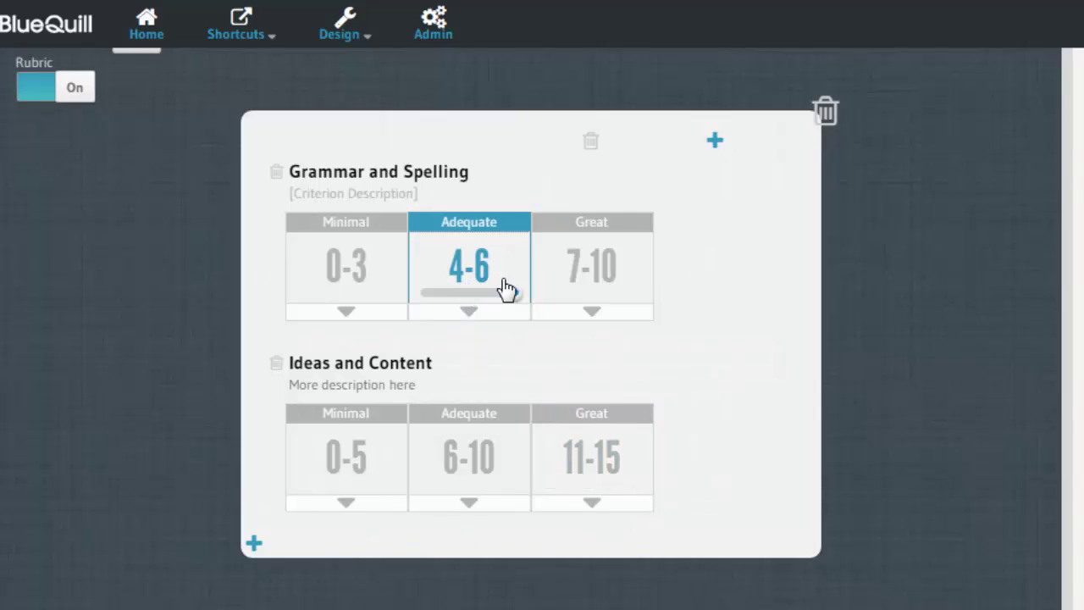
pyautogui.moveTo(542, 292)
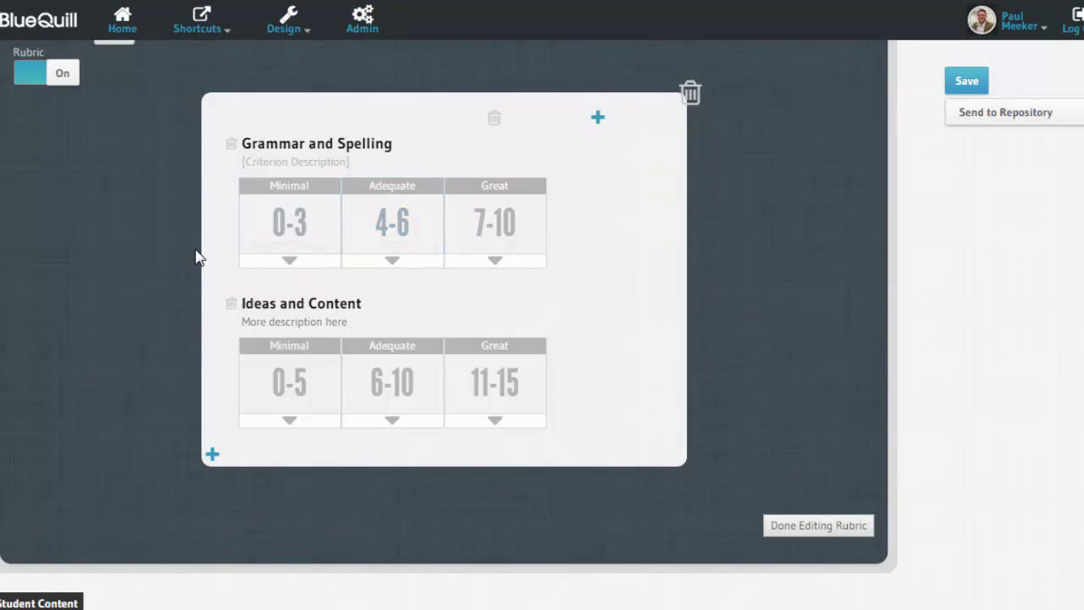
pyautogui.scroll(3, 196, 254)
pyautogui.moveTo(432, 376)
pyautogui.moveTo(433, 375); pyautogui.dragTo(293, 378)
pyautogui.moveTo(308, 372)
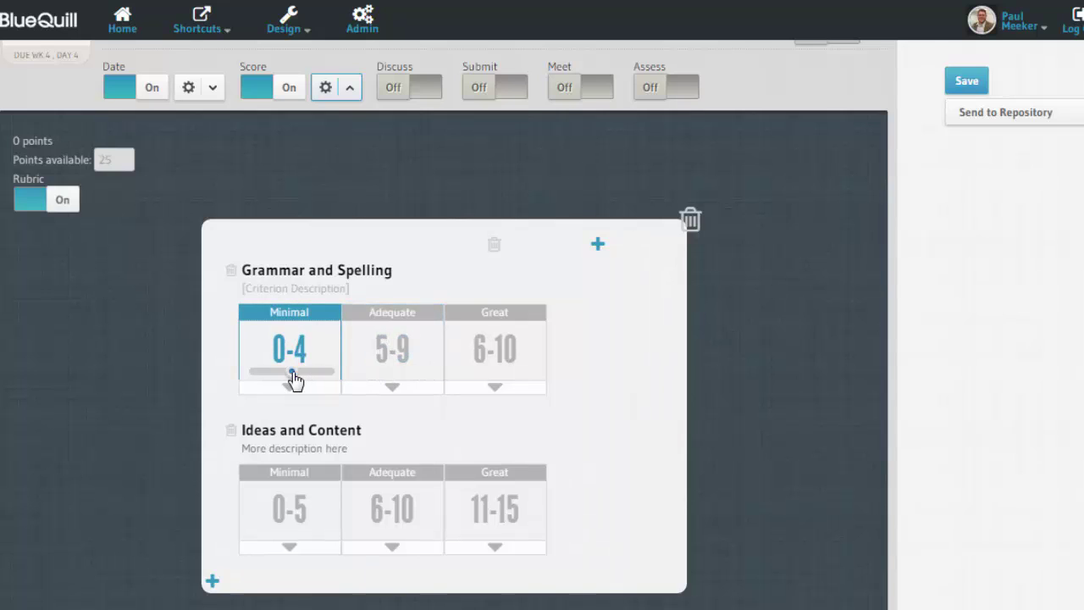
# Set the maximum score of the Grammar and Spelling criterion to 2.
pyautogui.click(501, 351)
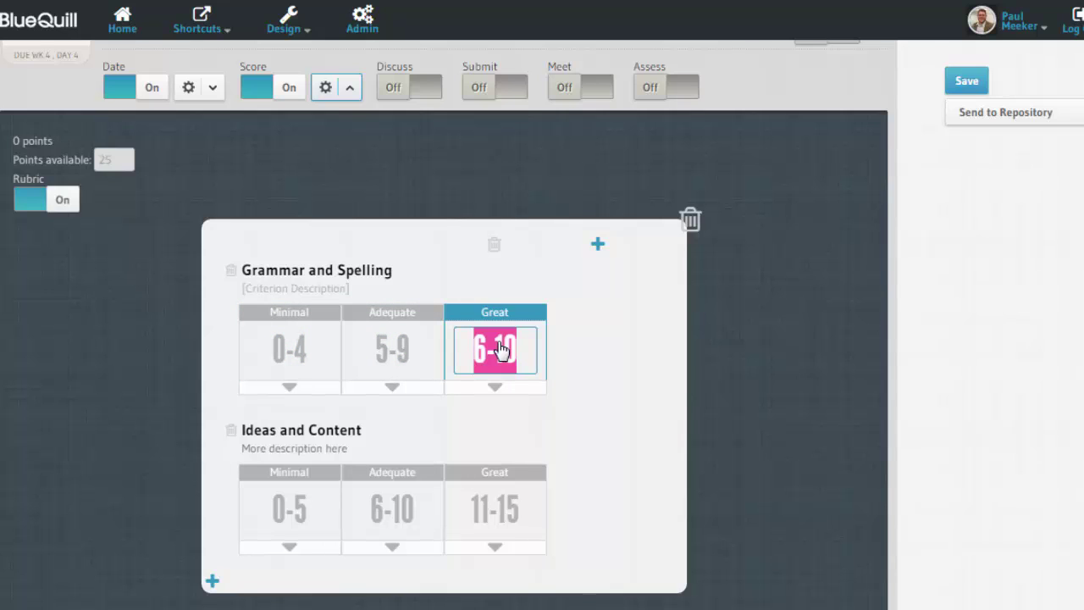
pyautogui.write('3')
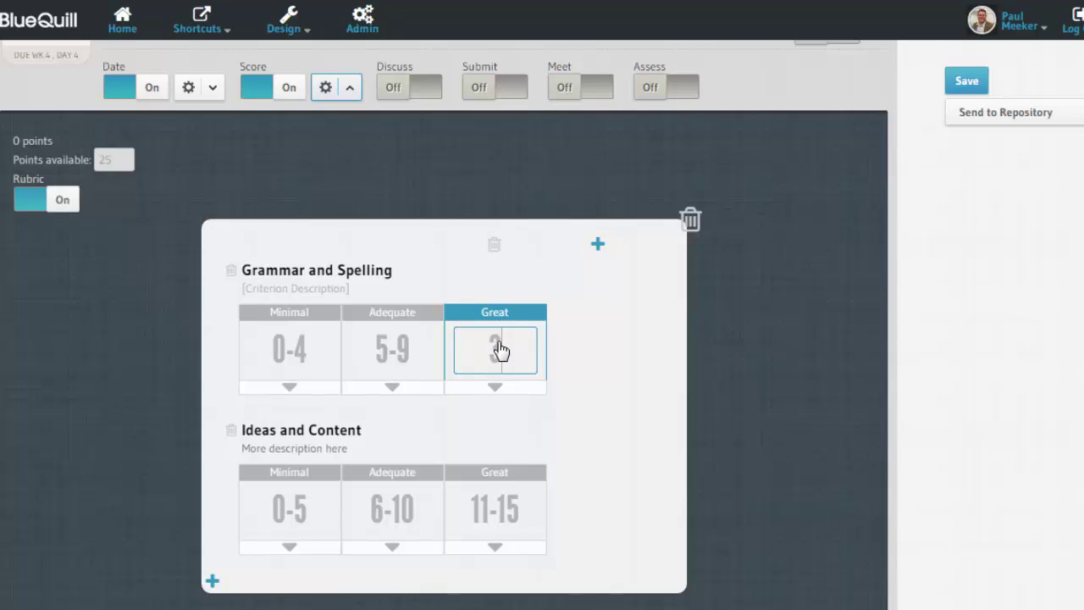
pyautogui.press('Return')
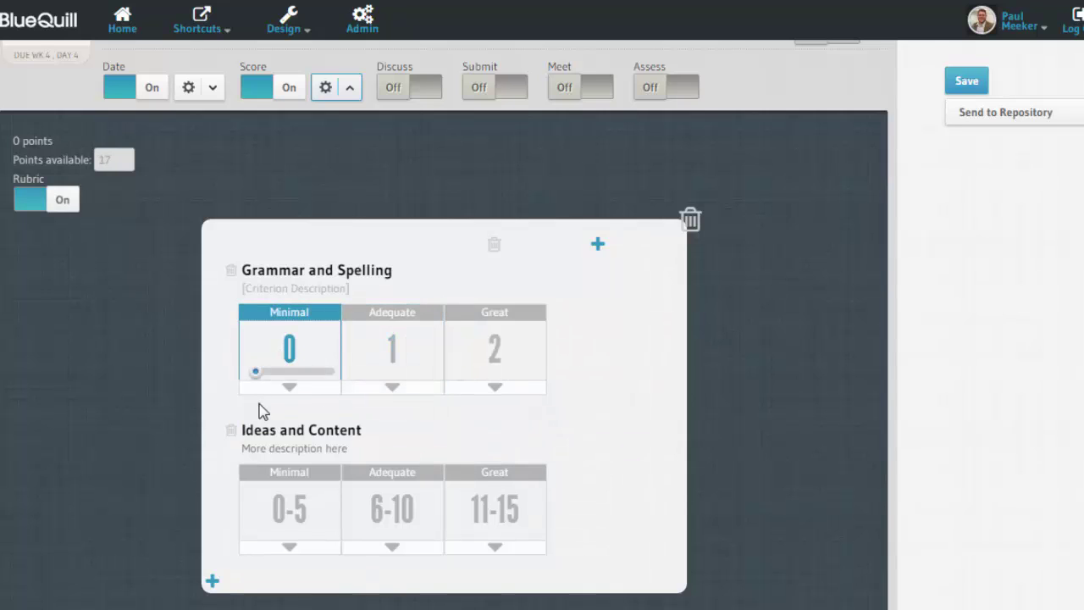
# Finish editing the rubric and save the object.
pyautogui.scroll(-1, 610, 431)
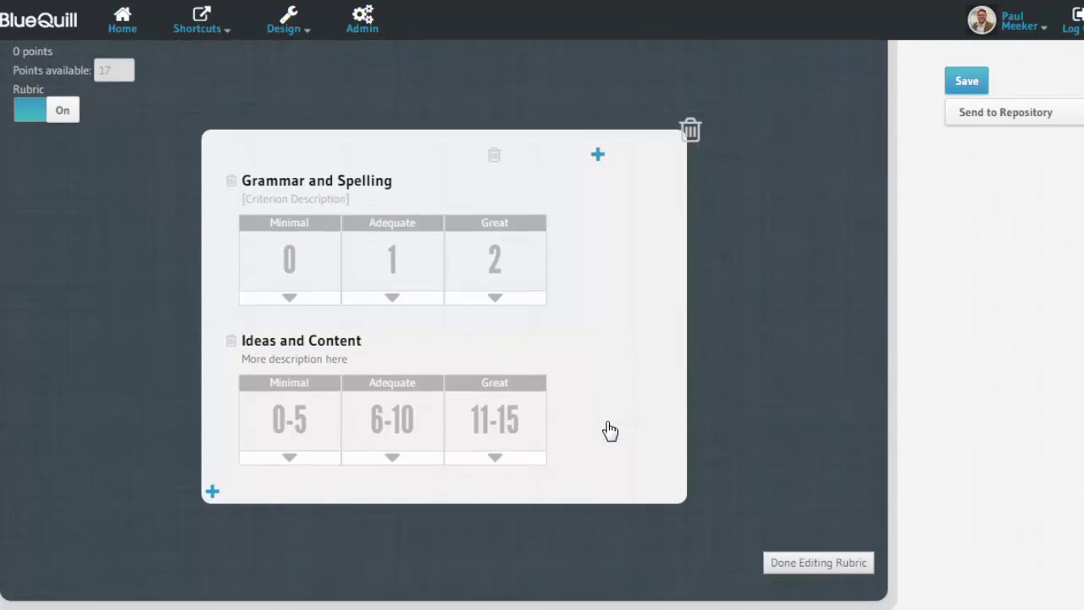
pyautogui.click(812, 566)
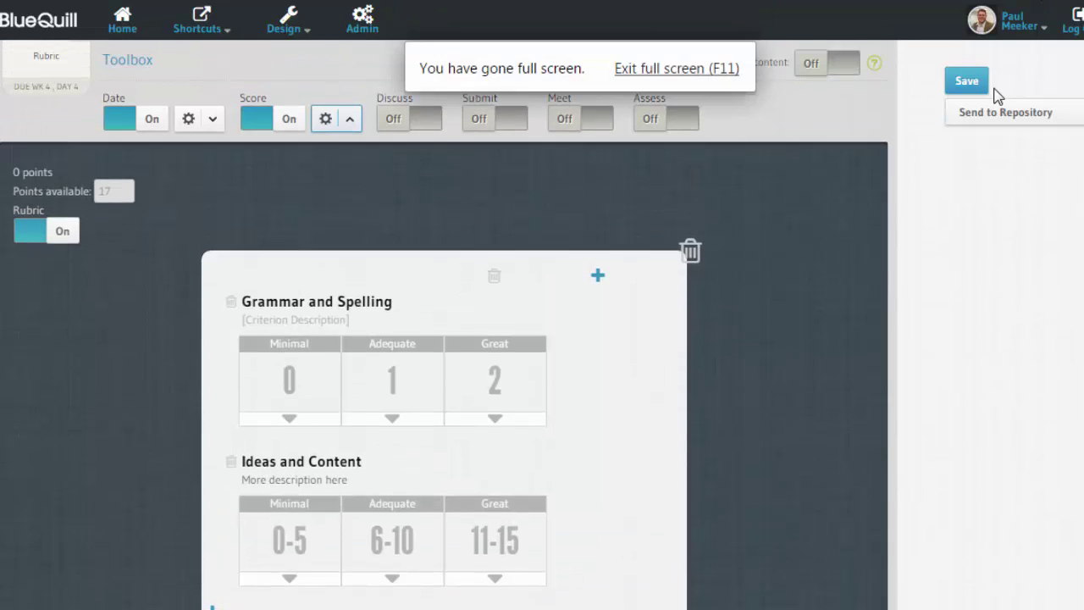
pyautogui.click(969, 88)
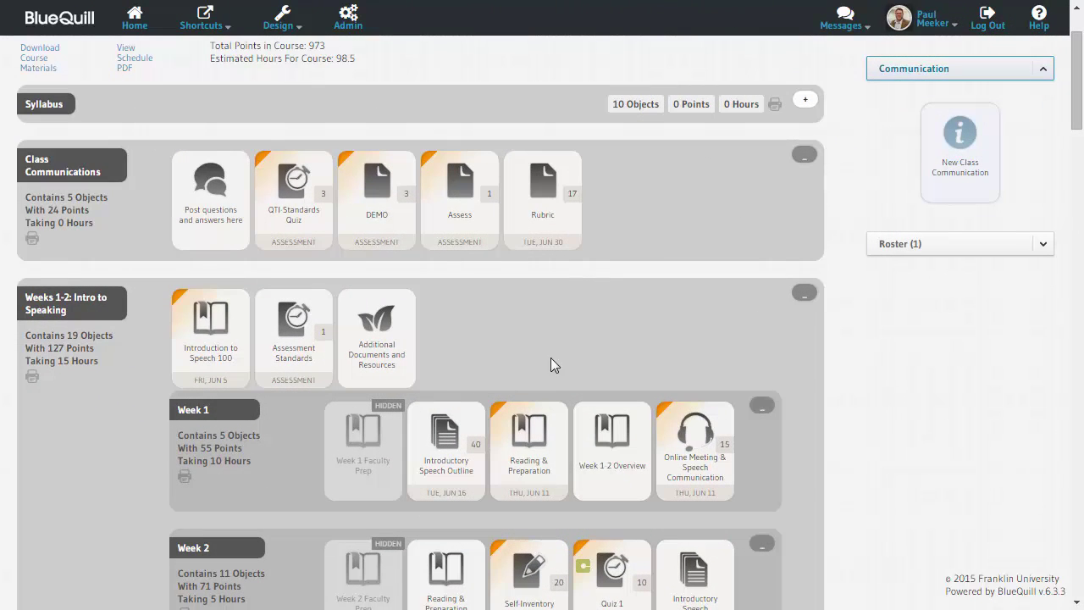
# Open the Rubric object in the Class Communications section of the course.
pyautogui.click(553, 186)
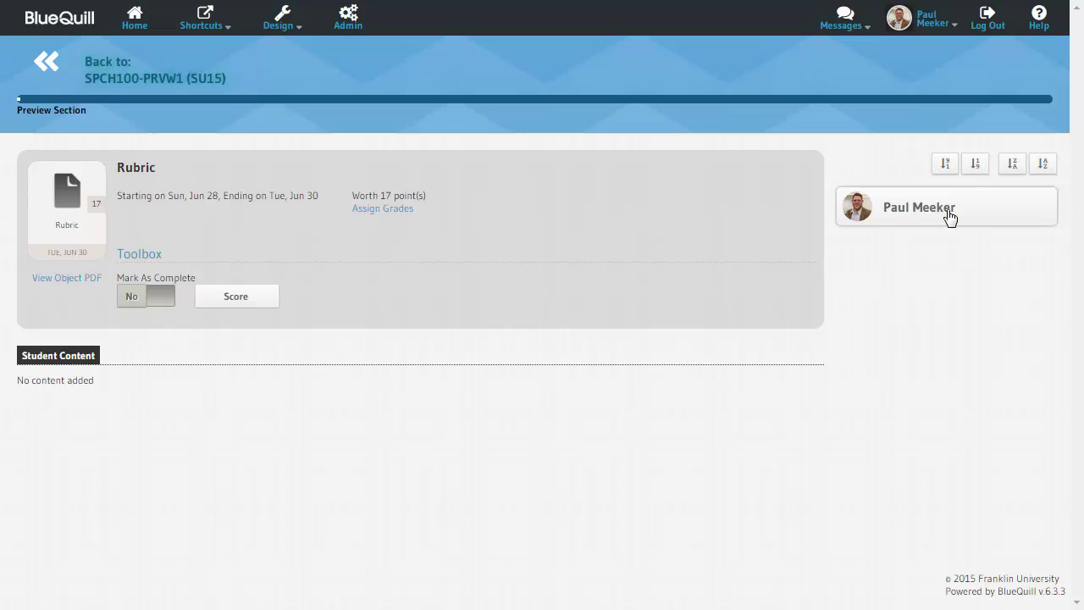
# Open the student's grading panel and score Grammar and Spelling as Adequate with 1 point.
pyautogui.click(979, 218)
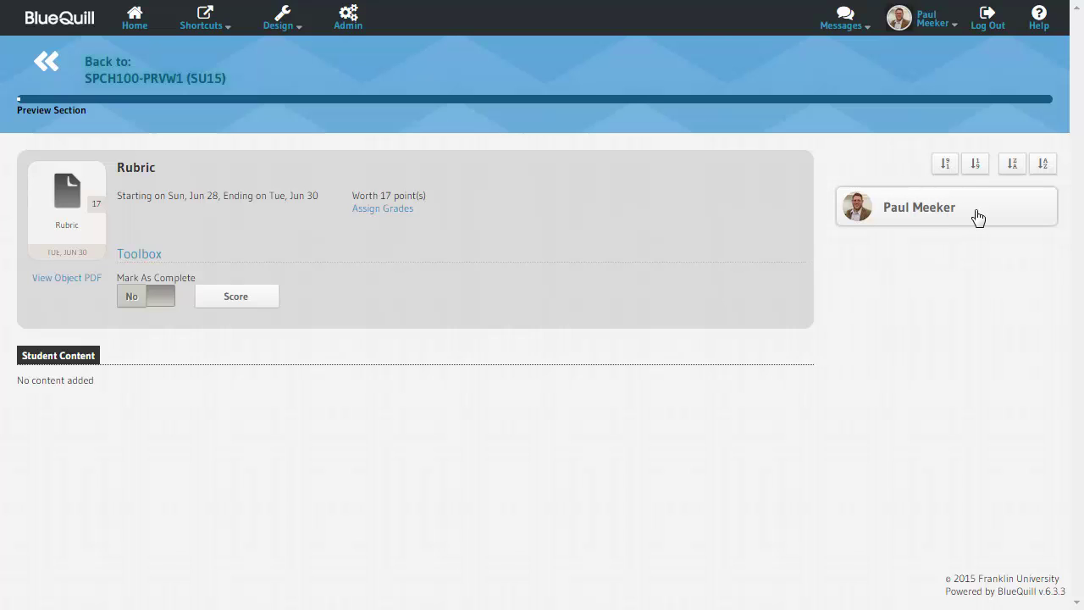
pyautogui.scroll(-1, 1017, 281)
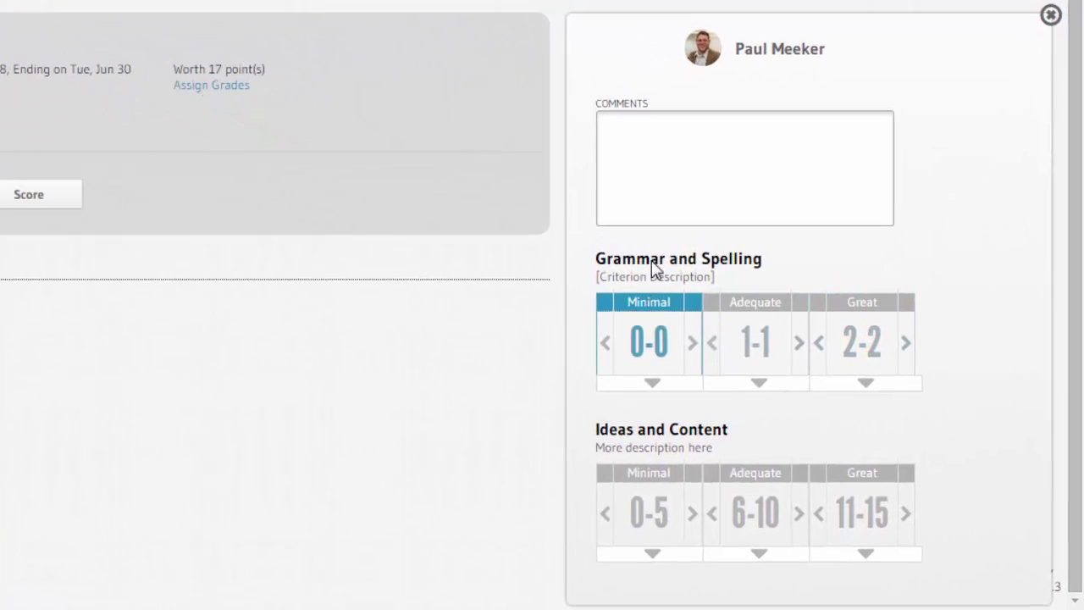
pyautogui.click(906, 395)
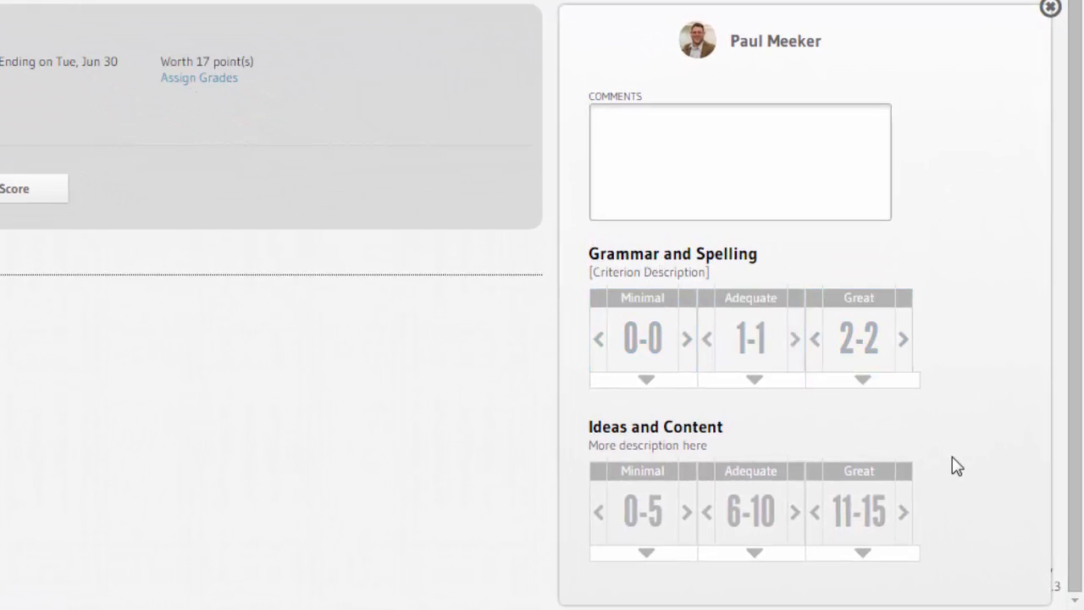
pyautogui.click(644, 347)
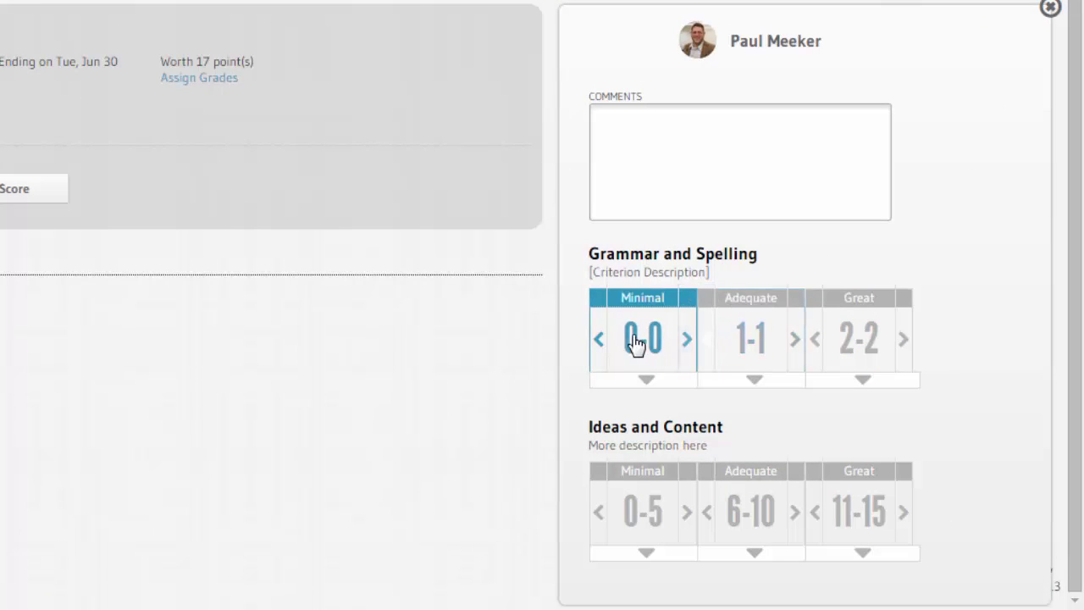
pyautogui.click(635, 344)
pyautogui.click(744, 344)
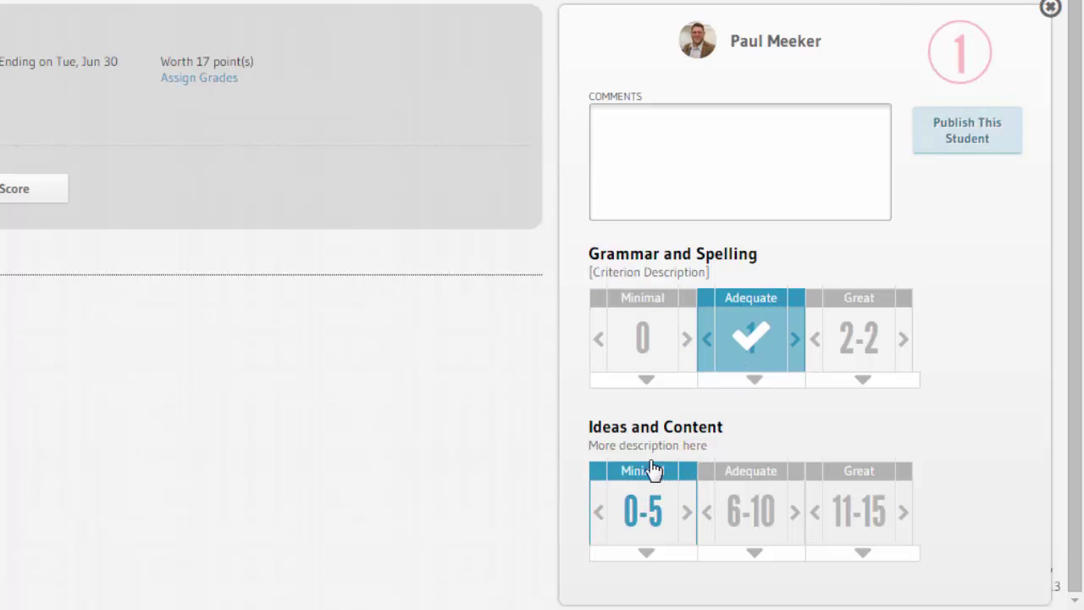
# View the Minimal and Adequate descriptors of the Grammar and Spelling criterion.
pyautogui.click(651, 385)
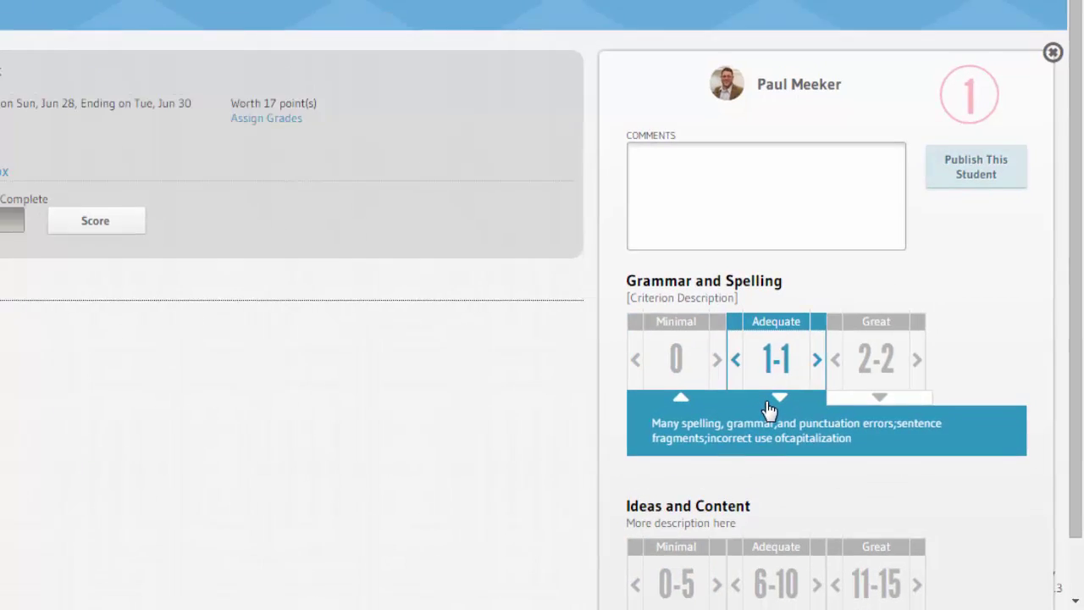
pyautogui.click(833, 435)
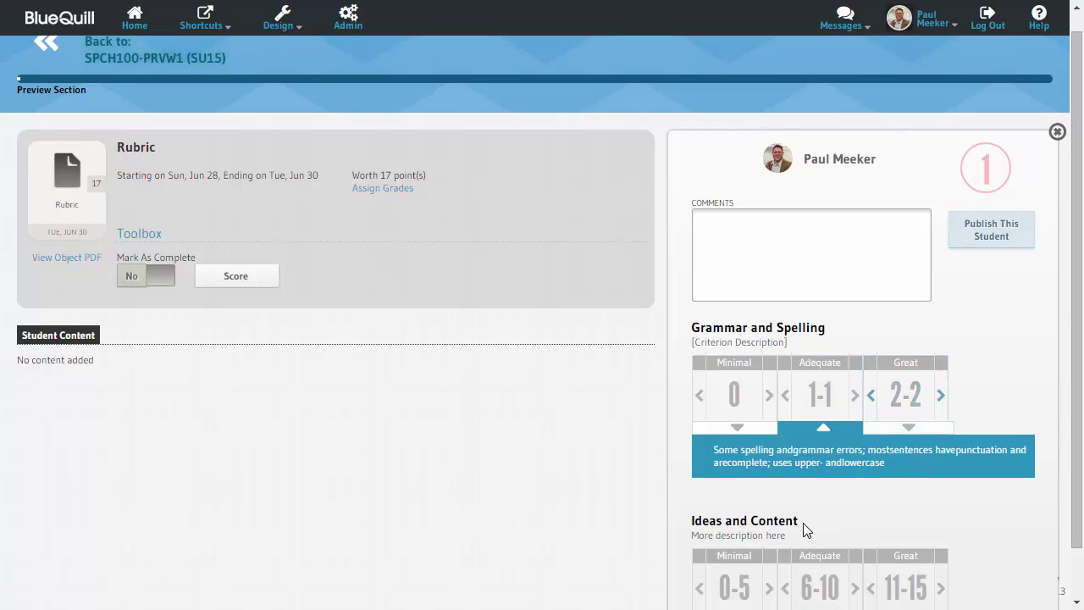
# Score Ideas and Content as Adequate and expand that level's descriptor.
pyautogui.scroll(-1, 805, 529)
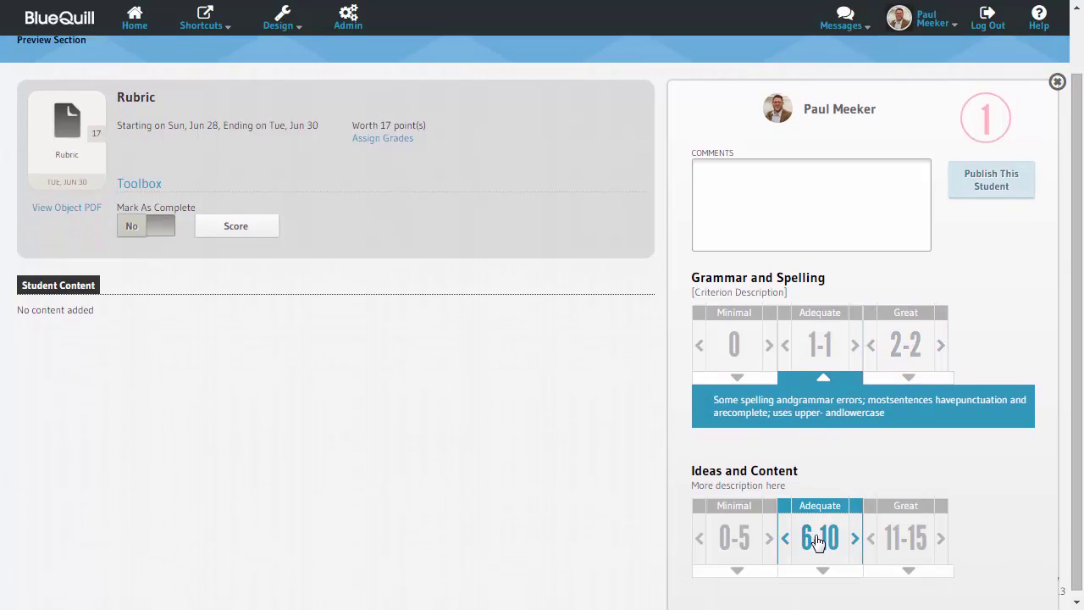
pyautogui.click(818, 542)
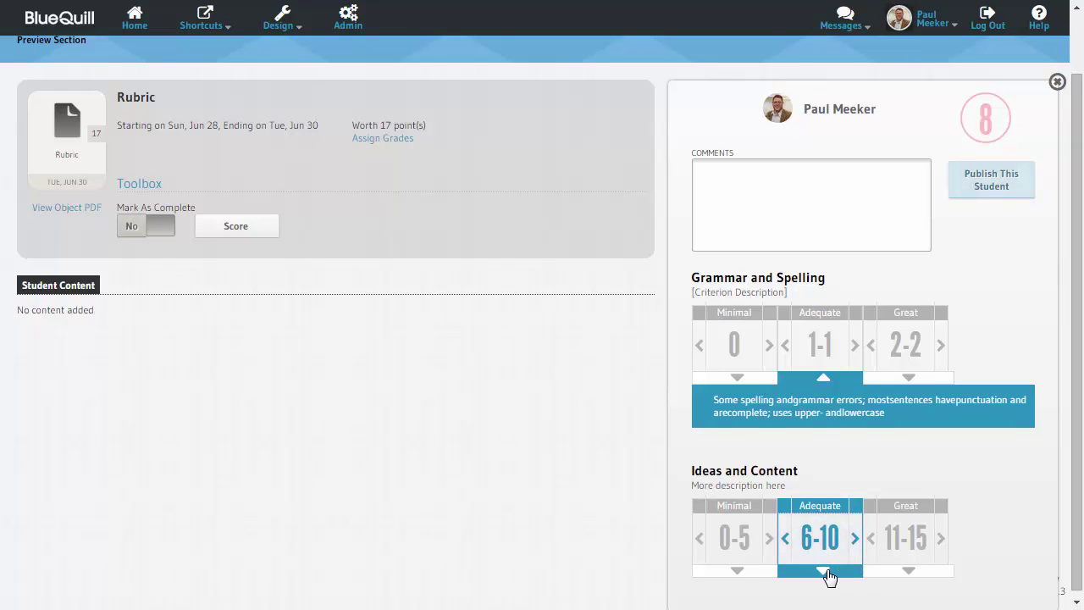
pyautogui.click(823, 572)
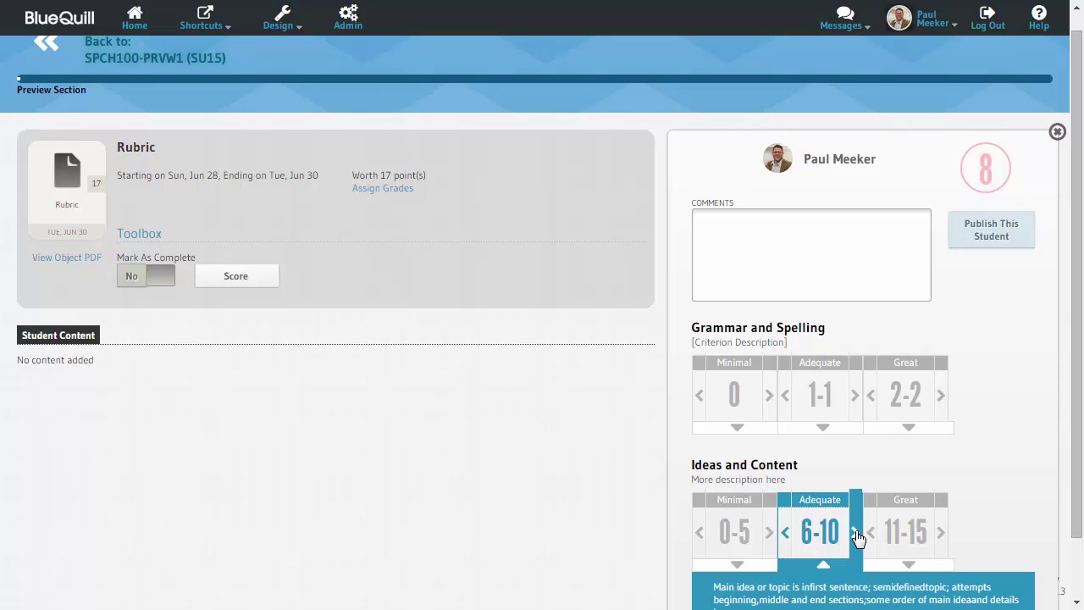
# Try Adequate 10 and the Great level for Ideas and Content, and settle on Adequate with 6 points.
pyautogui.click(858, 537)
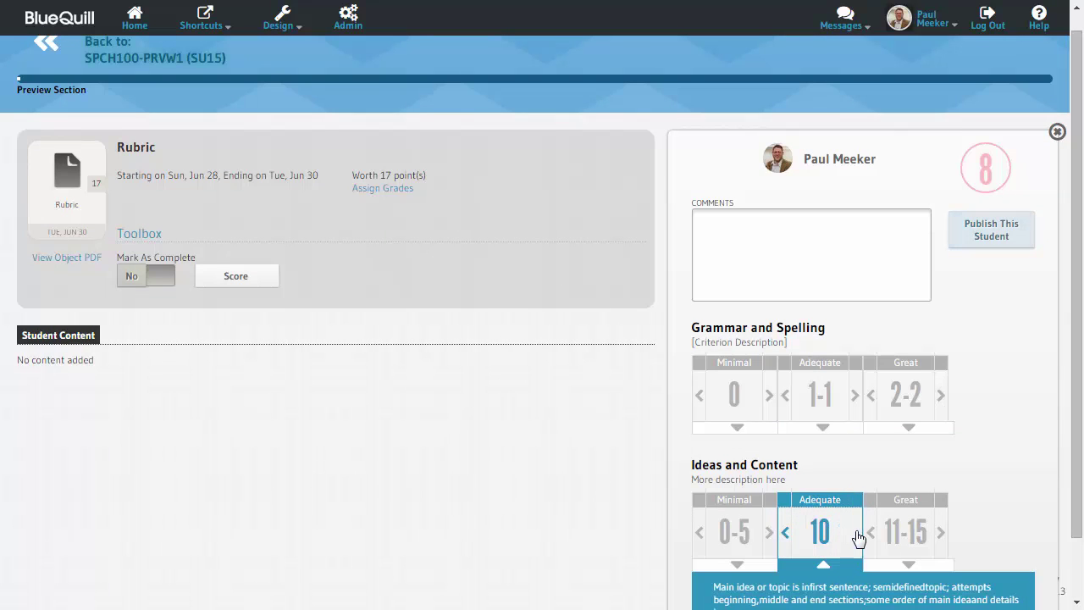
pyautogui.click(911, 532)
pyautogui.click(786, 533)
pyautogui.click(785, 535)
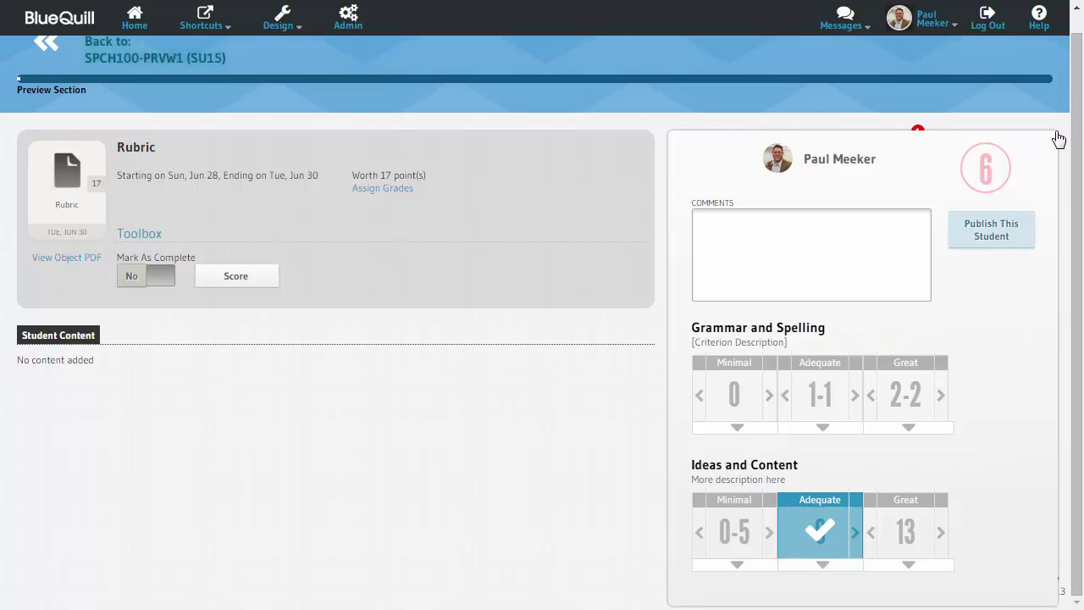
# Close and reopen the student's grading panel, and score Grammar and Spelling as Adequate with 1 point.
pyautogui.click(1057, 133)
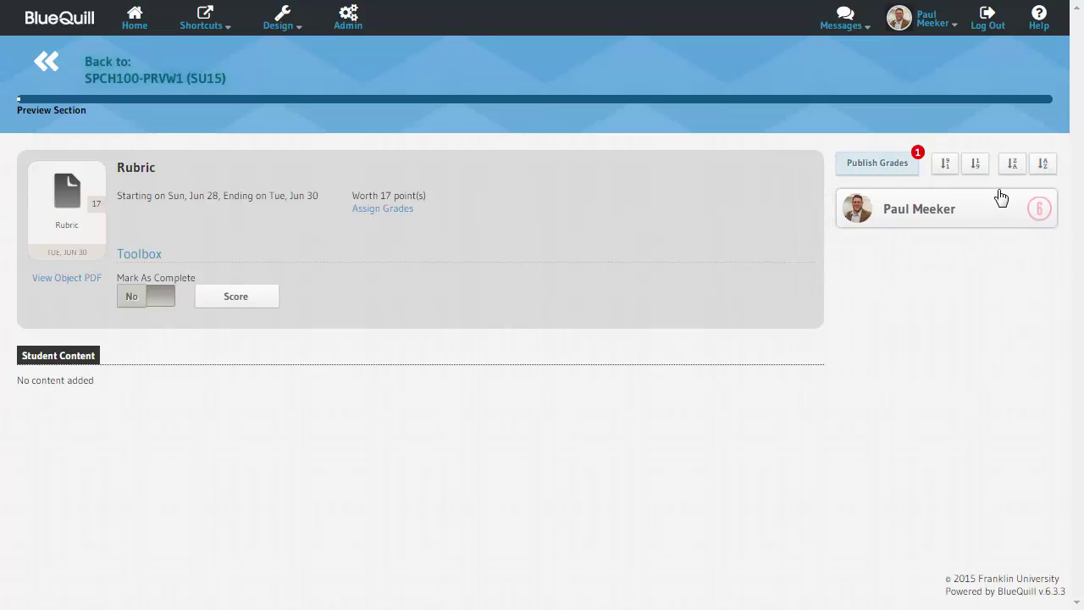
pyautogui.click(925, 214)
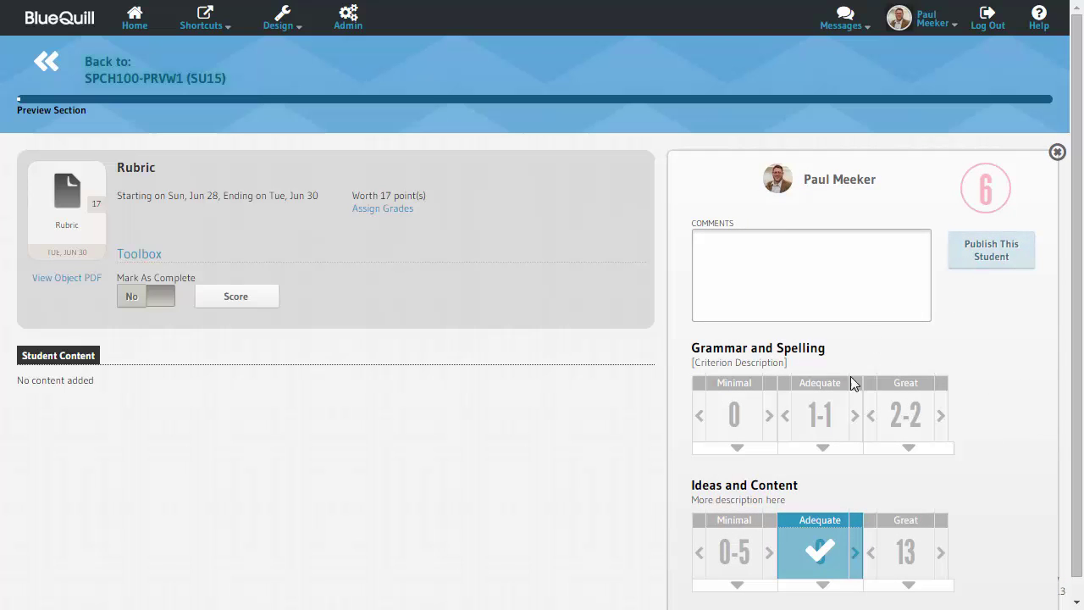
pyautogui.click(822, 413)
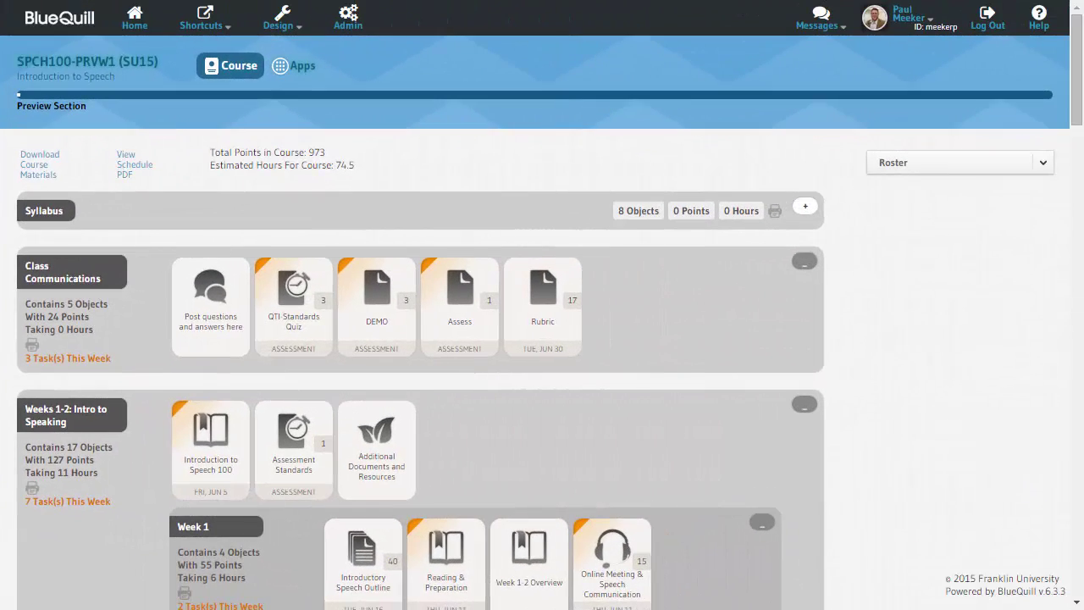
# Open the ungraded Rubric object in the student view and examine the level descriptors of Grammar and Spelling and Ideas and Content.
pyautogui.click(543, 300)
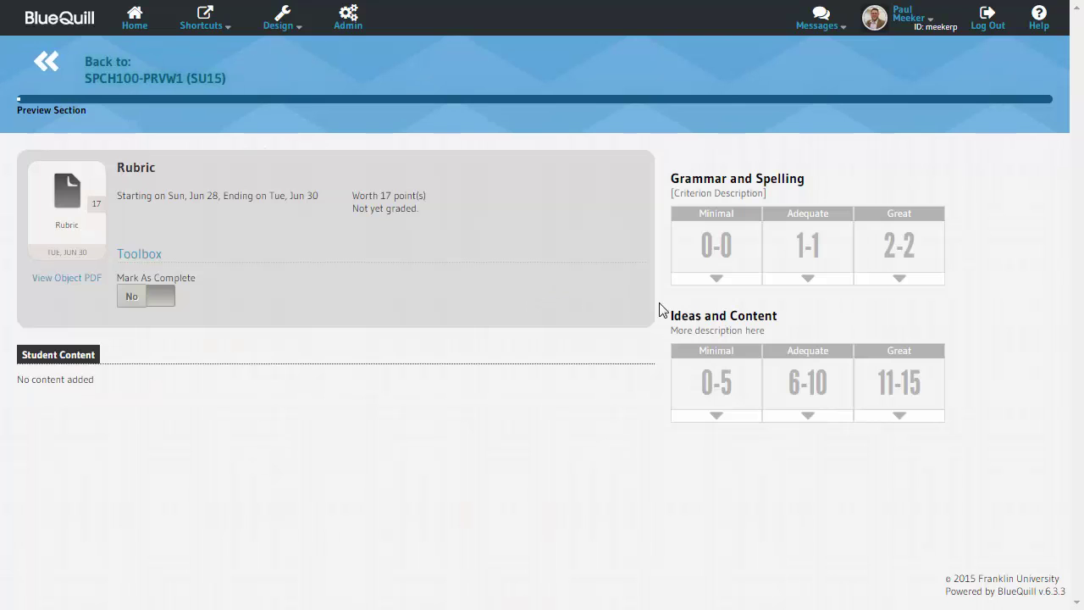
pyautogui.click(716, 282)
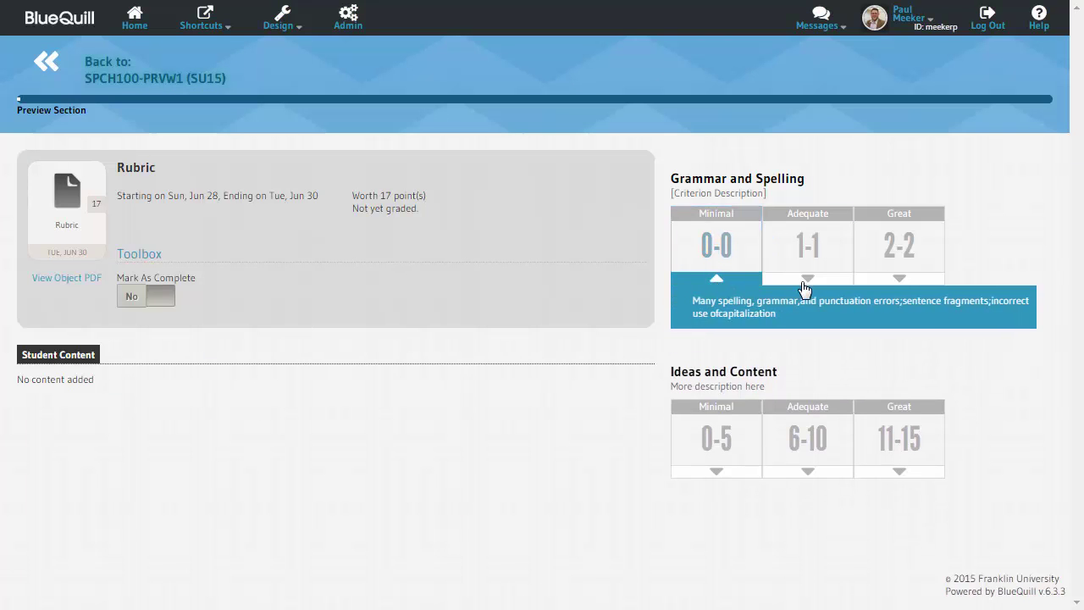
pyautogui.click(808, 282)
pyautogui.click(898, 281)
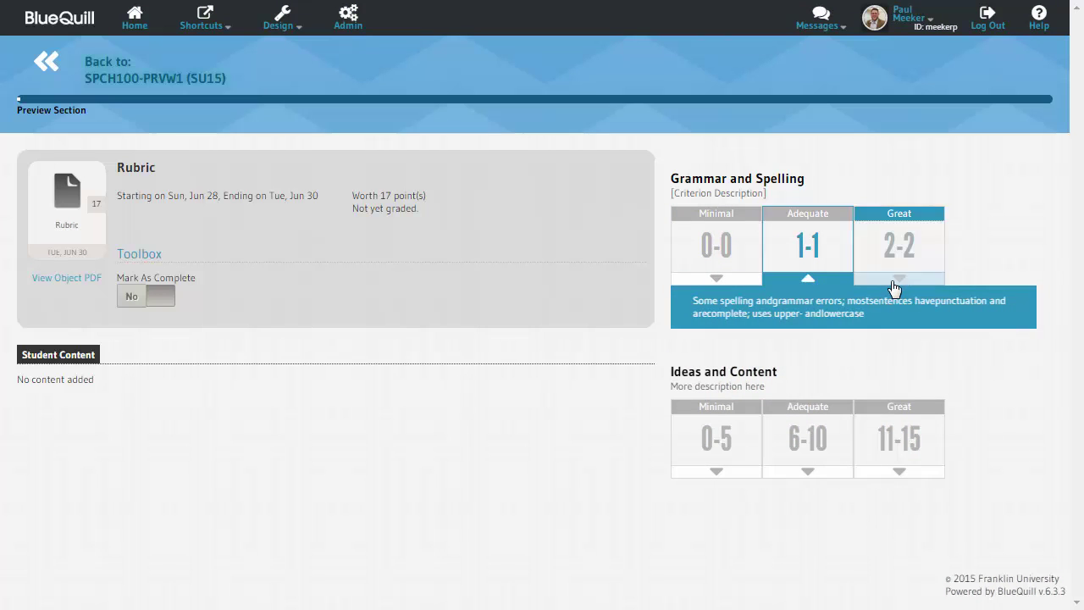
pyautogui.click(809, 472)
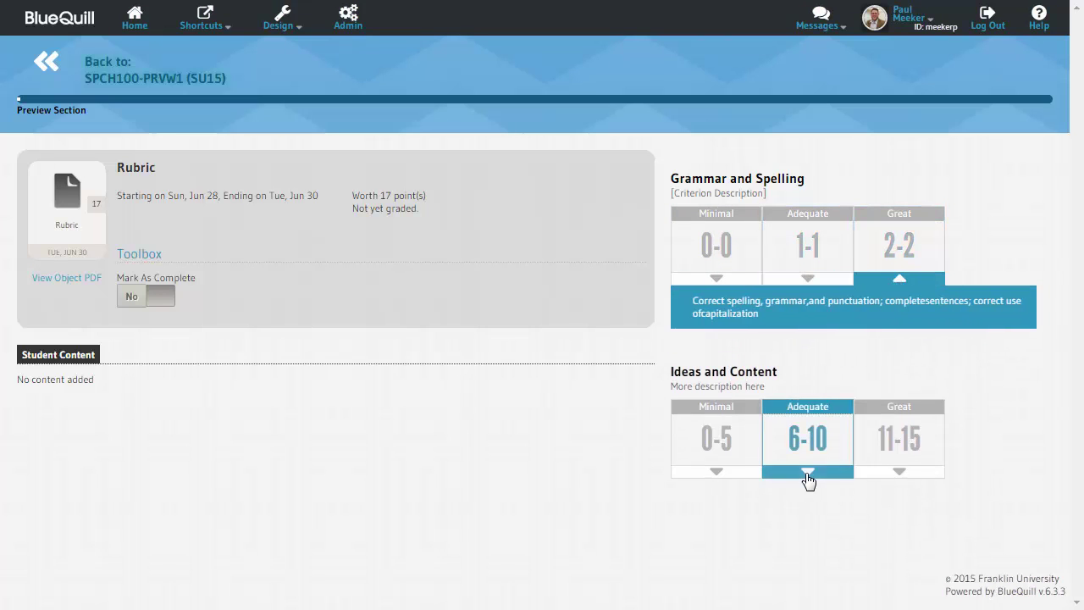
pyautogui.click(890, 416)
pyautogui.click(719, 413)
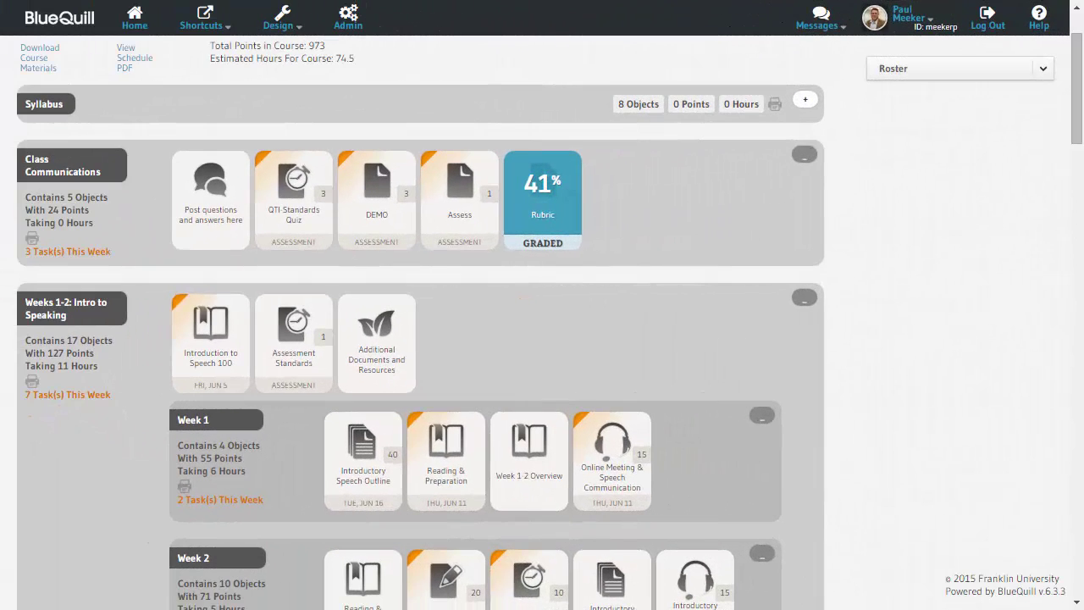
# Open the graded Rubric object in the student view and read the Adequate descriptors of both criteria.
pyautogui.click(547, 184)
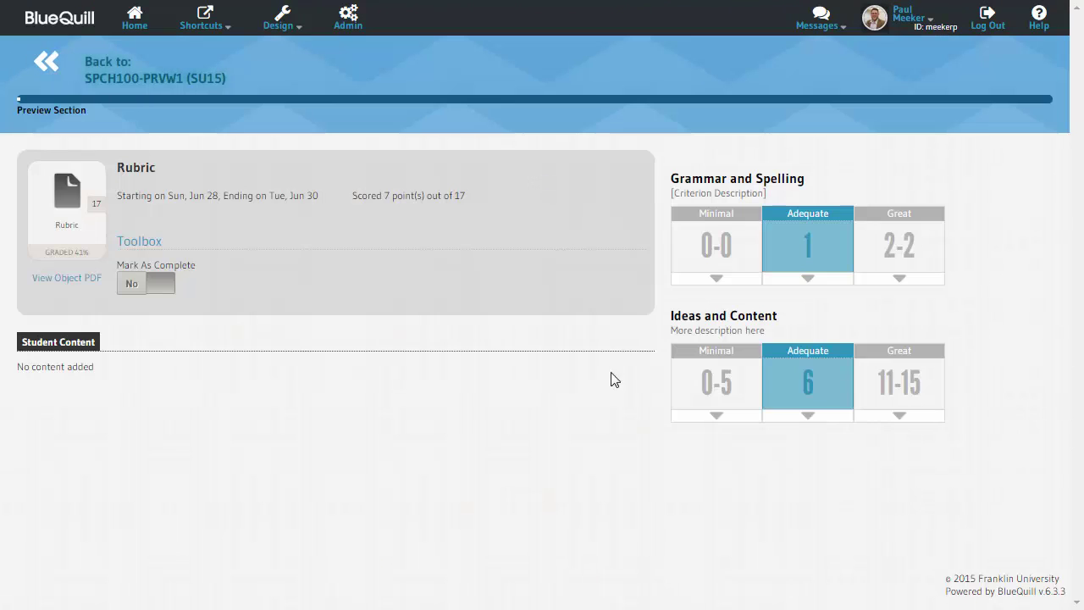
pyautogui.click(828, 284)
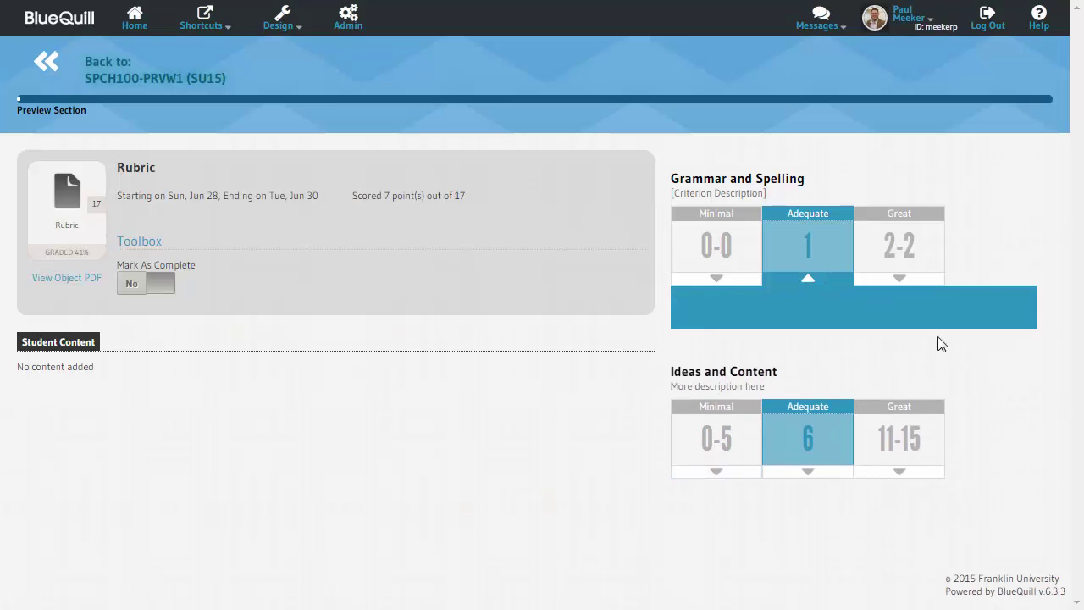
pyautogui.click(831, 481)
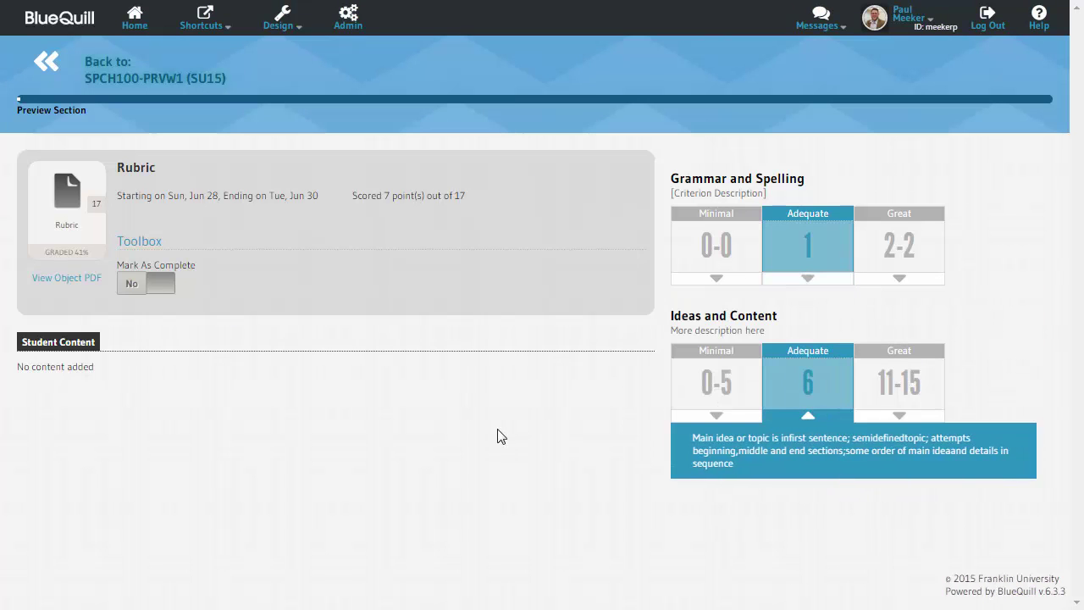